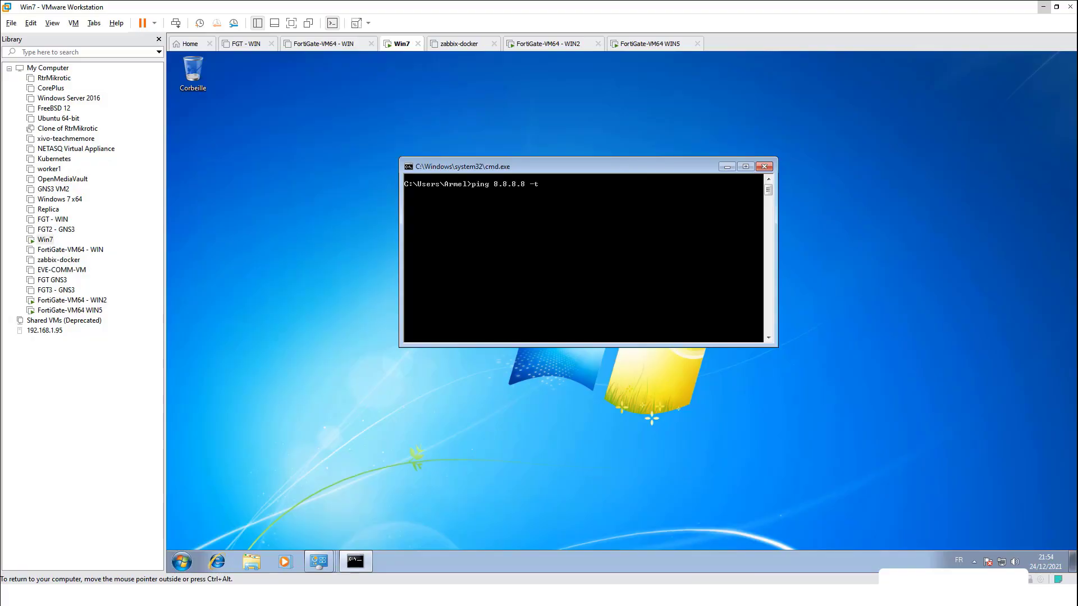
# Run and stop the 8.8.8.8 ping, check ipconfig, then switch to the FortiGate at 172.16.0.253
pyautogui.press('Return')
pyautogui.hotkey('ctrl', 'c')
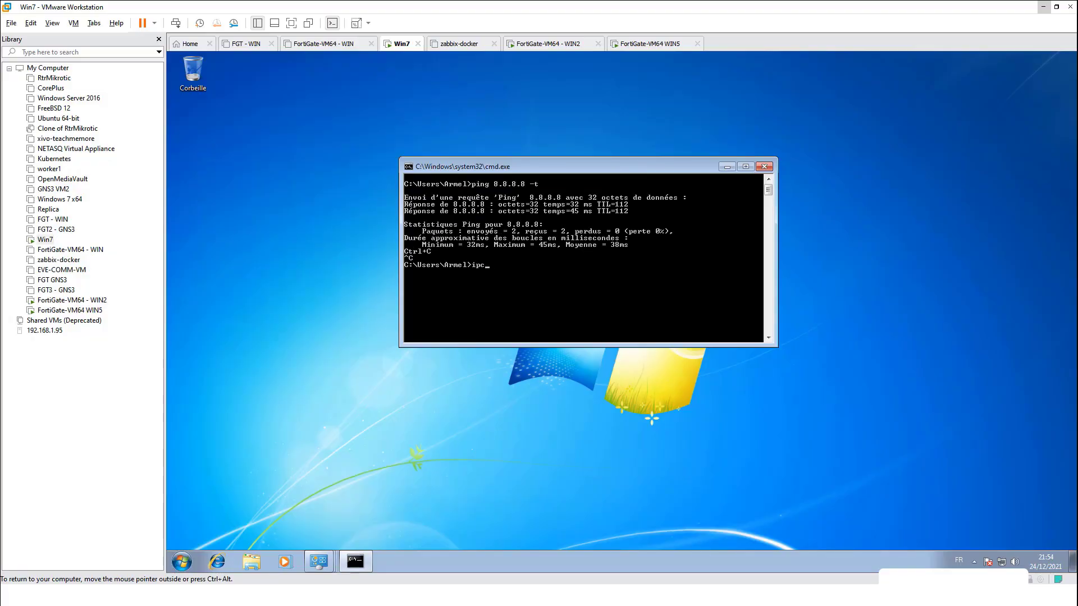
pyautogui.write('ipconfig')
pyautogui.press('Return')
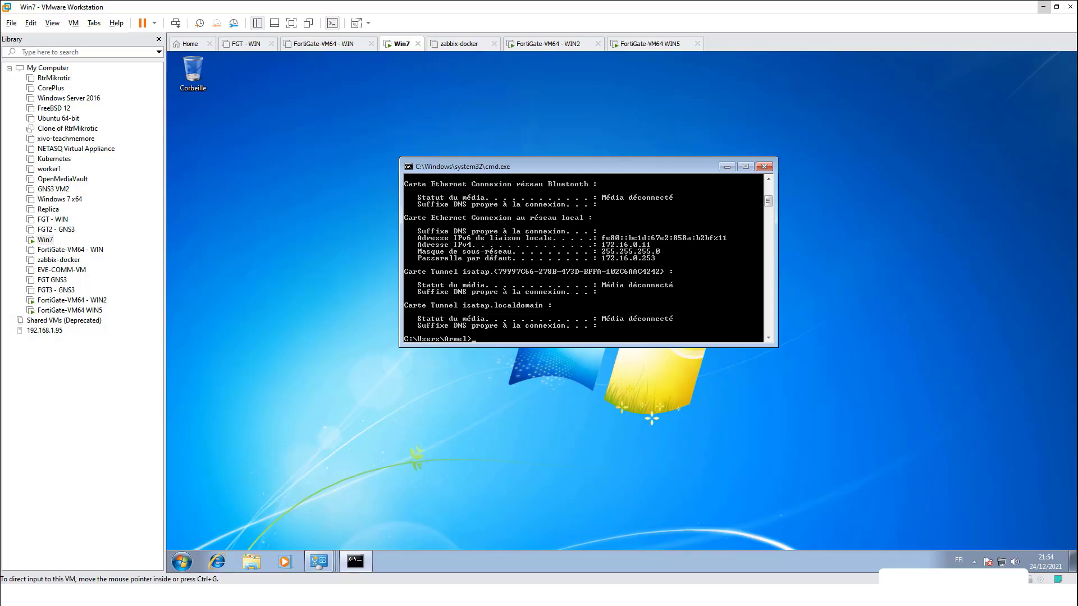
pyautogui.click(1044, 7)
pyautogui.click(209, 14)
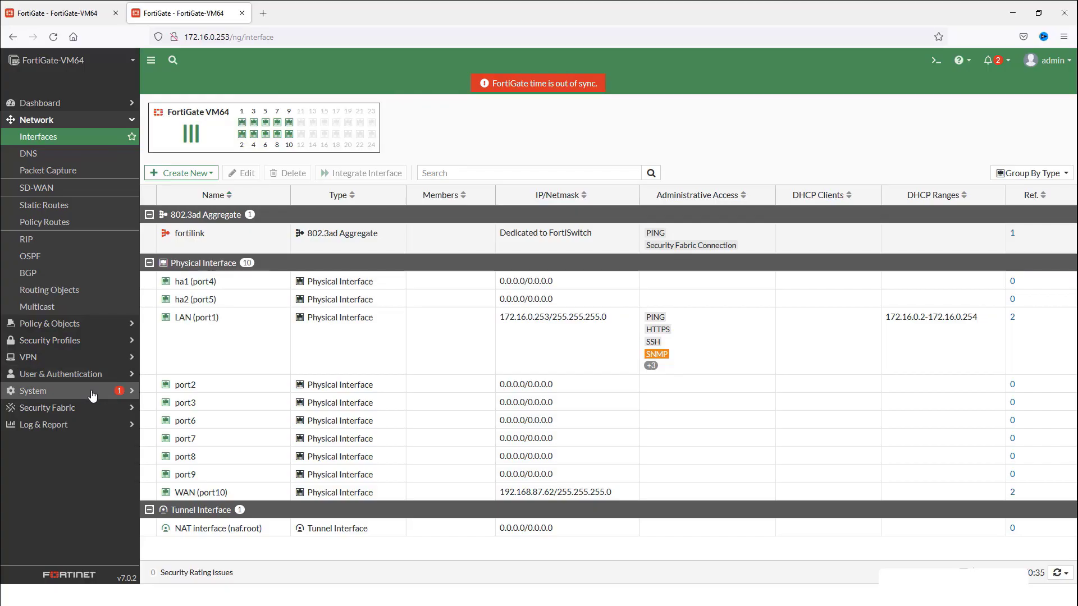
# Open System > HA and select Active-Passive mode
pyautogui.click(64, 392)
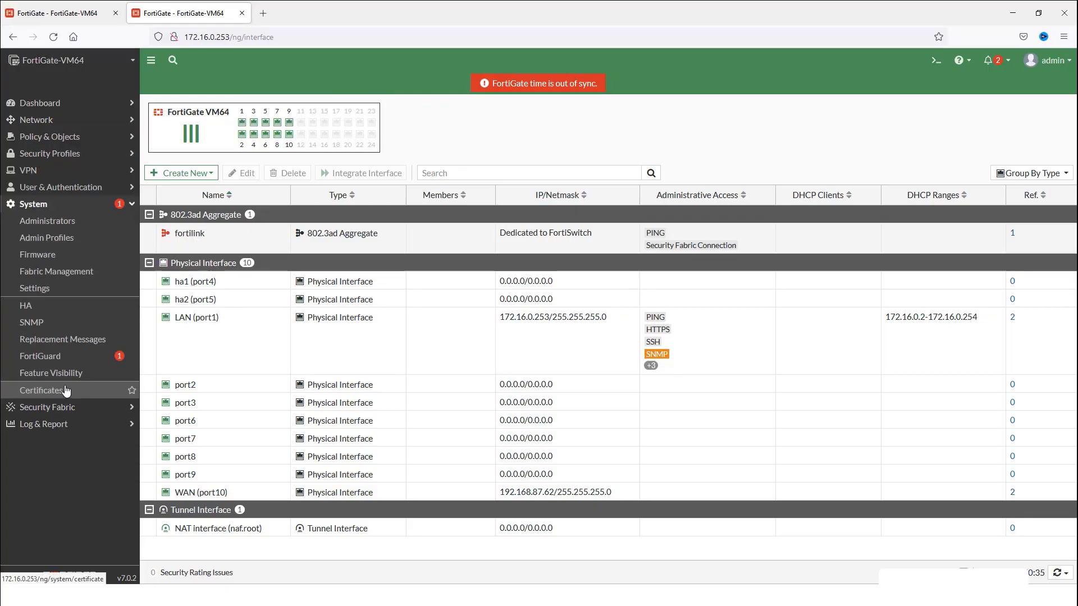
pyautogui.click(43, 313)
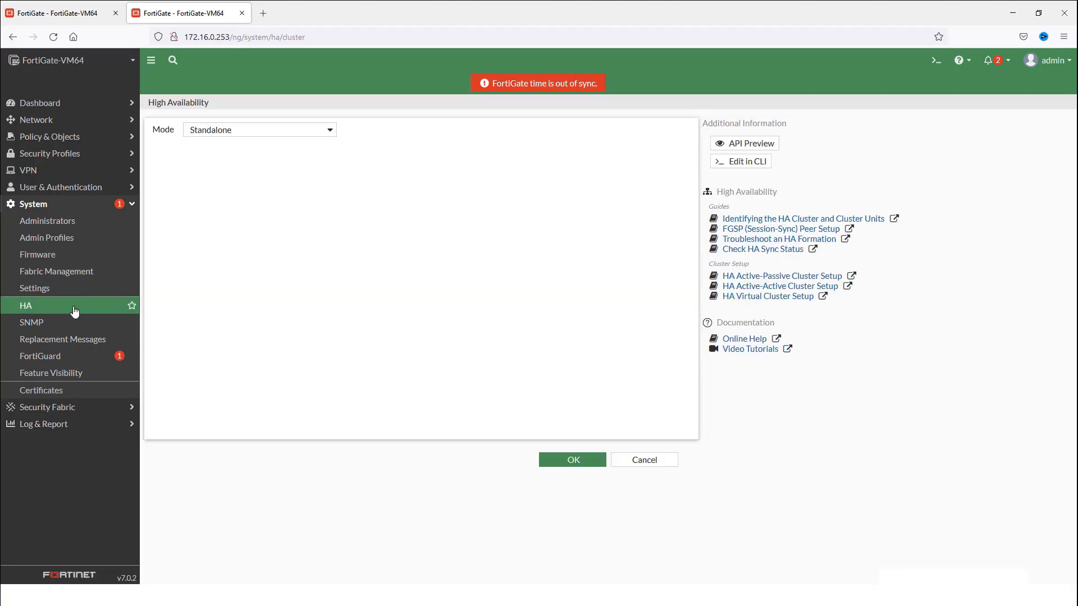
pyautogui.click(243, 131)
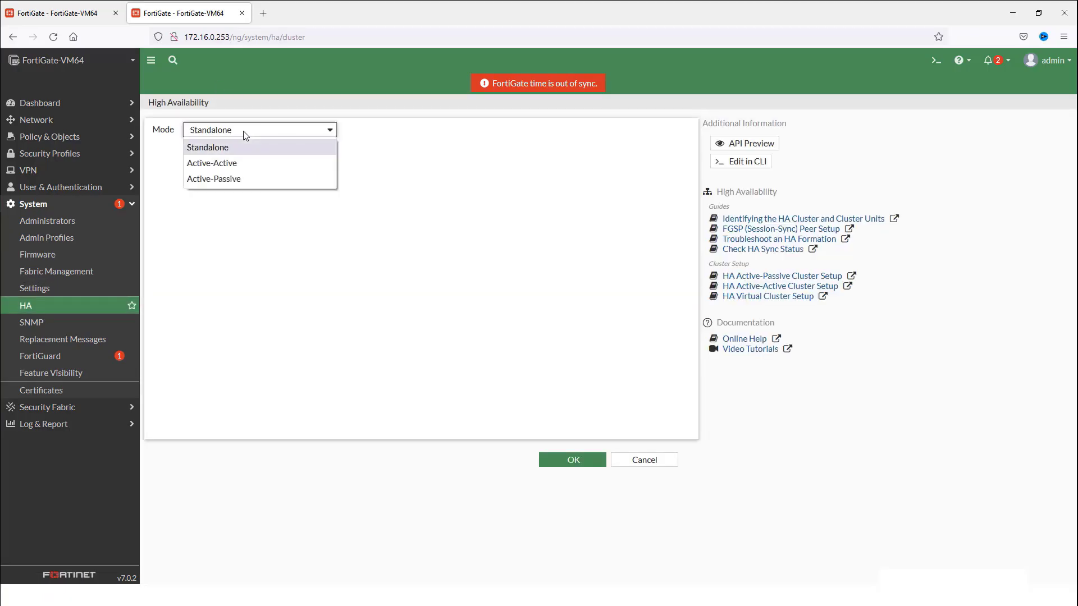
pyautogui.click(243, 180)
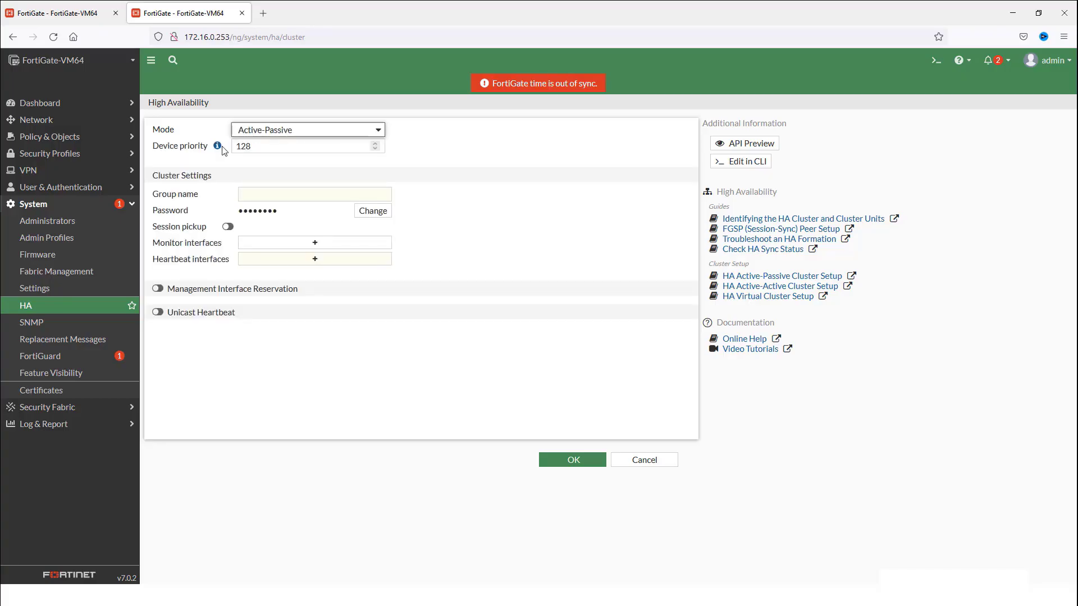
# Set device priority 200, group name HA-CLUSTER, and a cluster password
pyautogui.click(251, 146)
pyautogui.moveTo(251, 146); pyautogui.dragTo(200, 144)
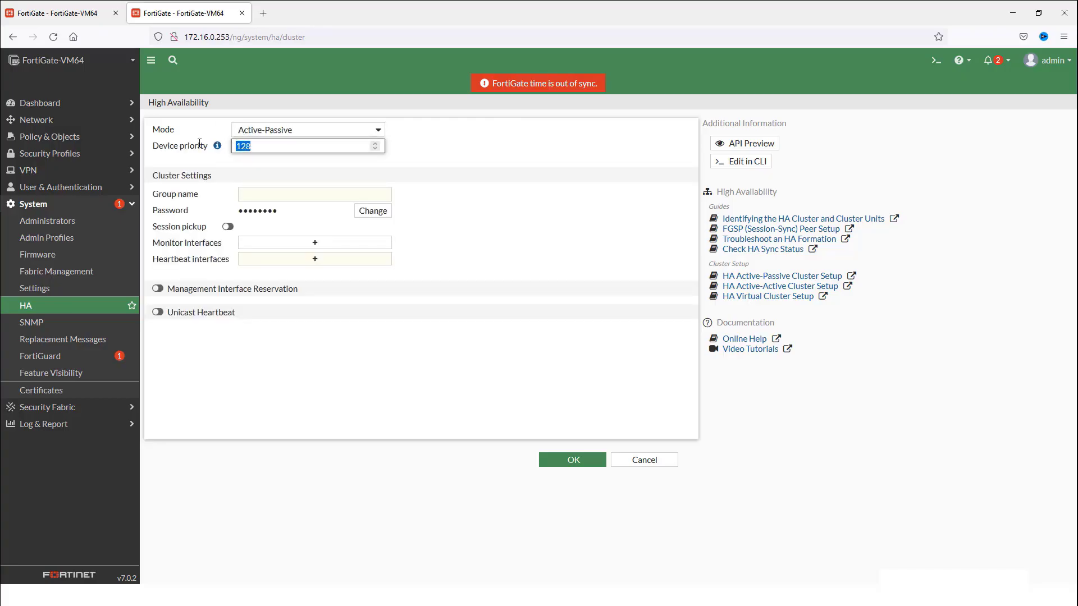
pyautogui.write('200')
pyautogui.click(271, 193)
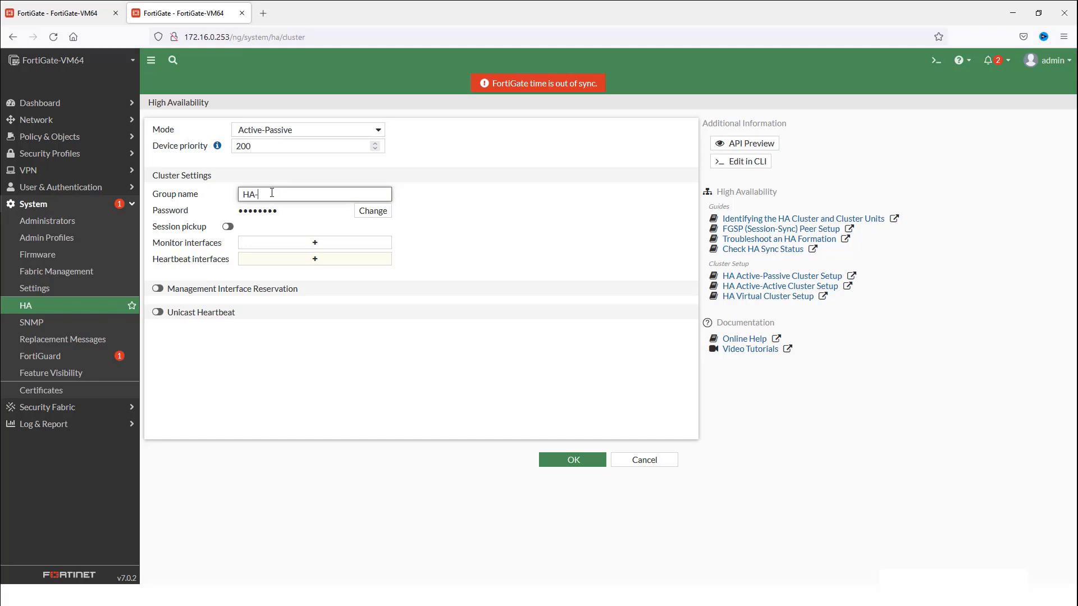
pyautogui.write('HA-CLUSTER')
pyautogui.moveTo(300, 194); pyautogui.dragTo(250, 194)
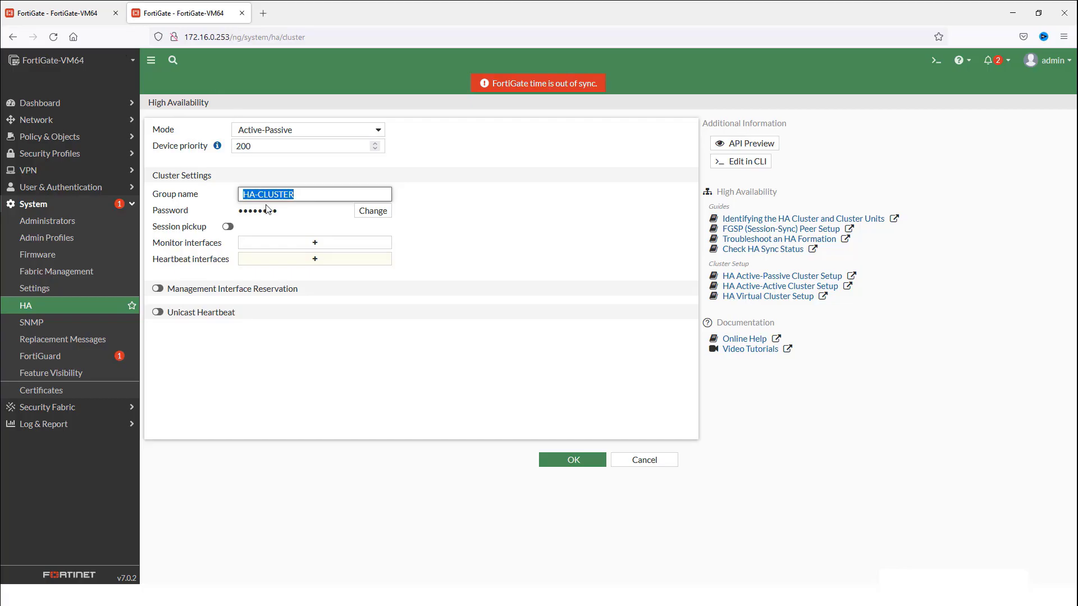
pyautogui.click(364, 211)
pyautogui.click(289, 211)
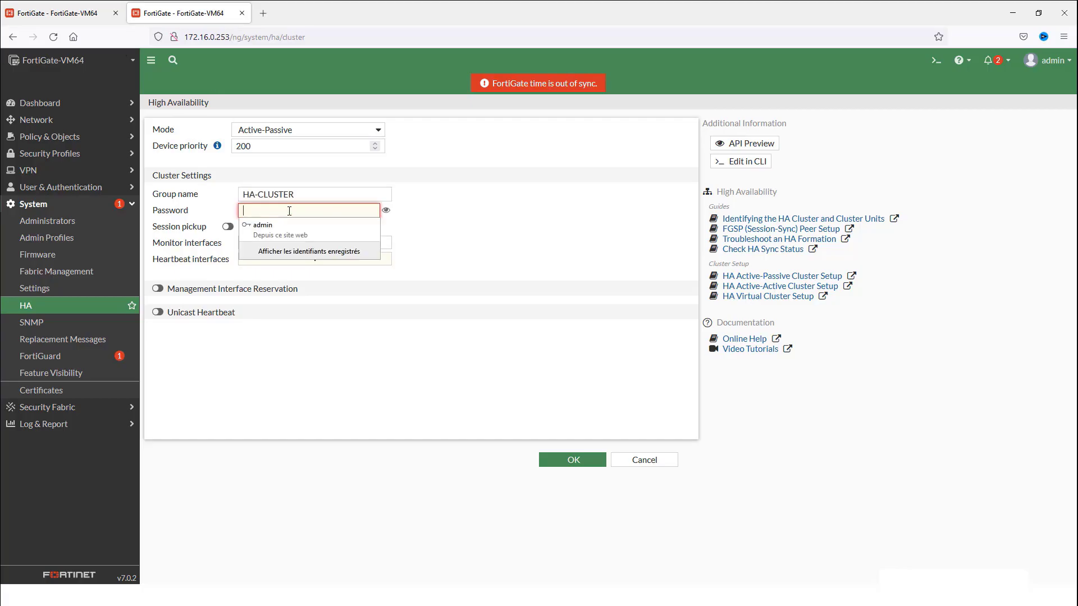
pyautogui.write('f')
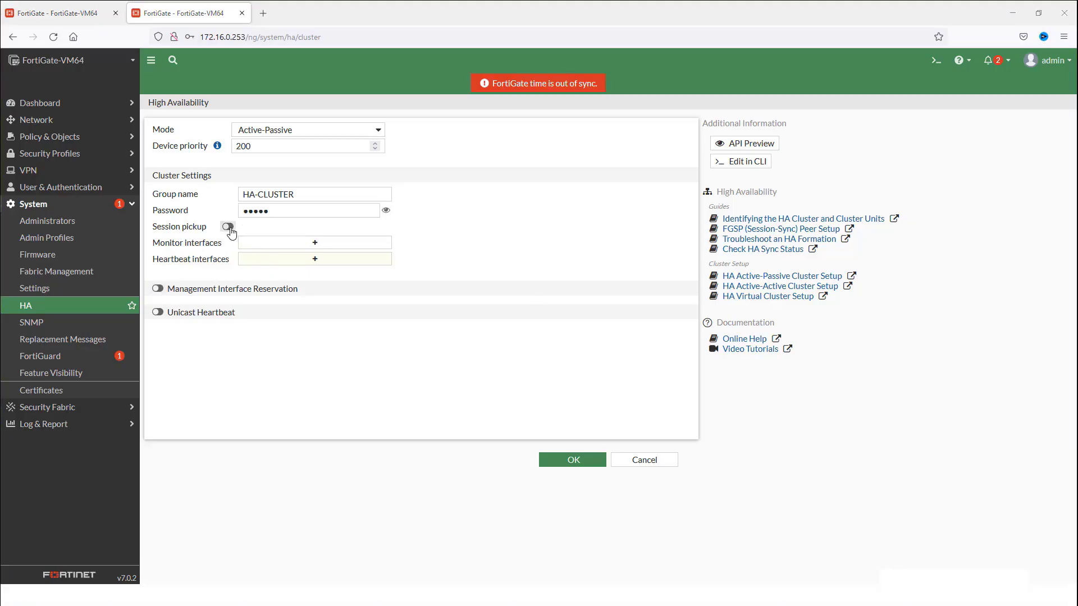
# Enable session pickup, monitor WAN (port10), add ha1/ha2 heartbeats, and apply the HA settings
pyautogui.click(228, 227)
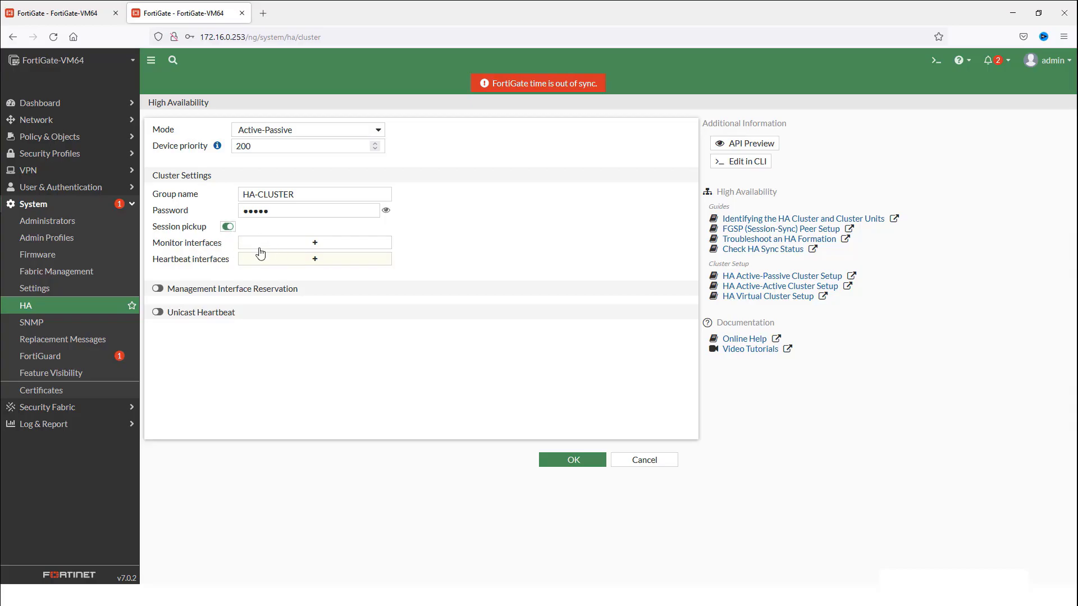
pyautogui.click(299, 247)
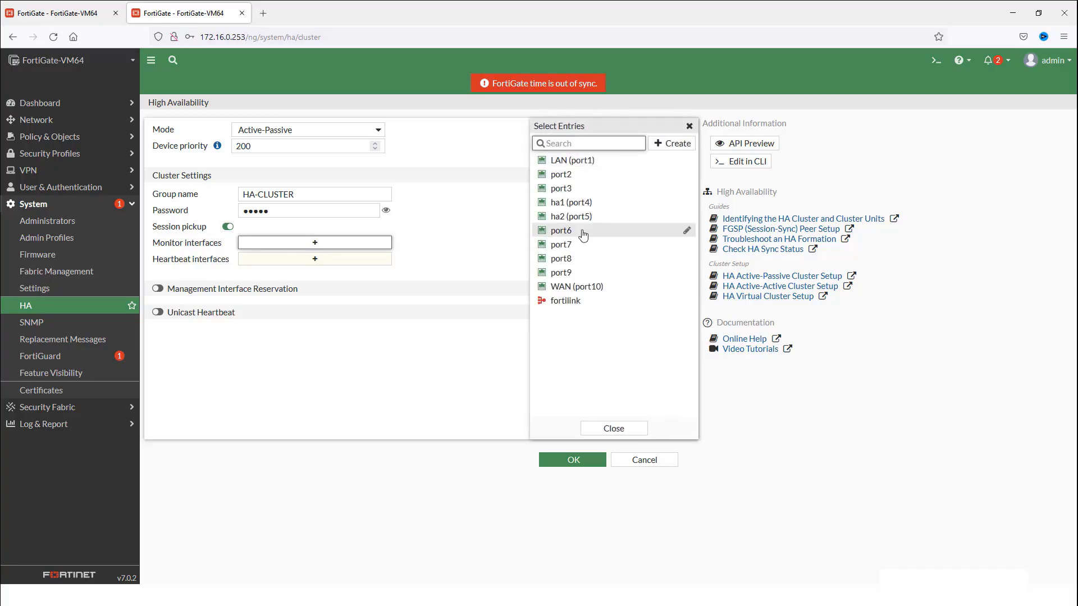
pyautogui.click(592, 292)
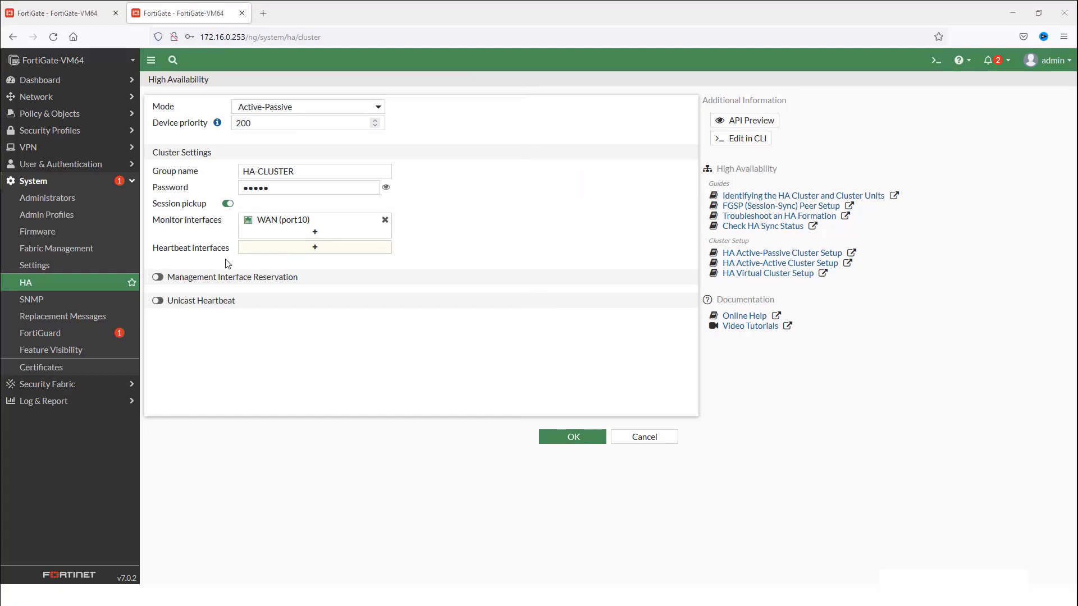
pyautogui.click(312, 253)
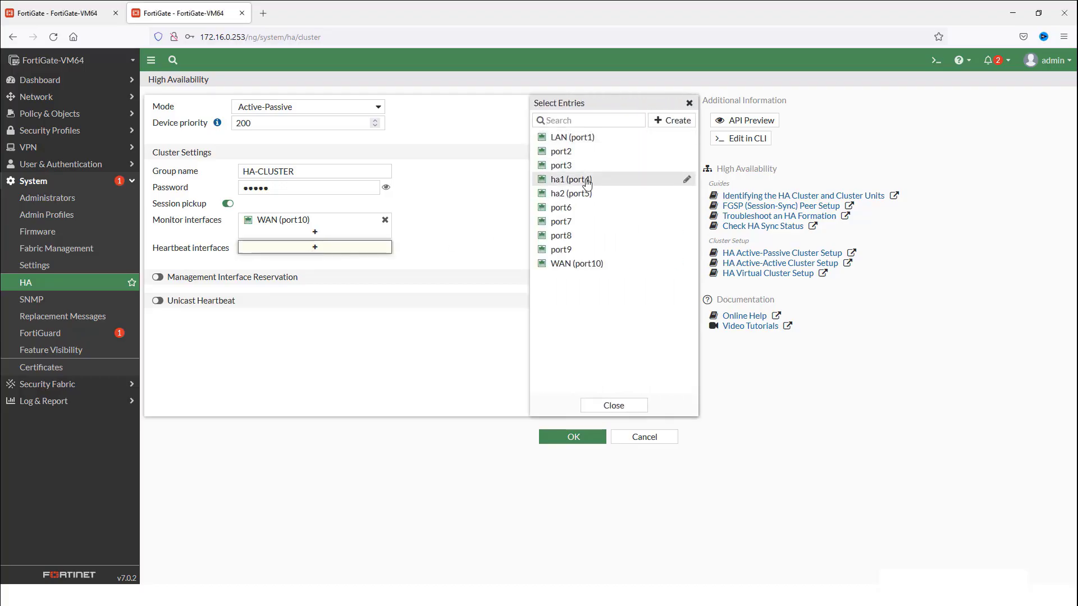
pyautogui.click(618, 180)
pyautogui.click(618, 194)
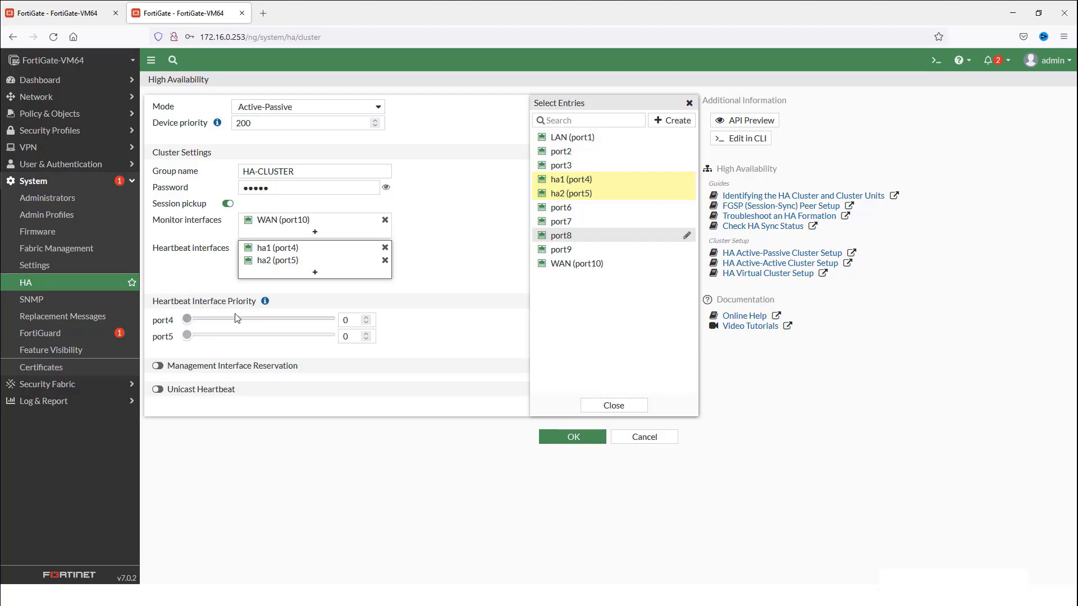
pyautogui.click(635, 409)
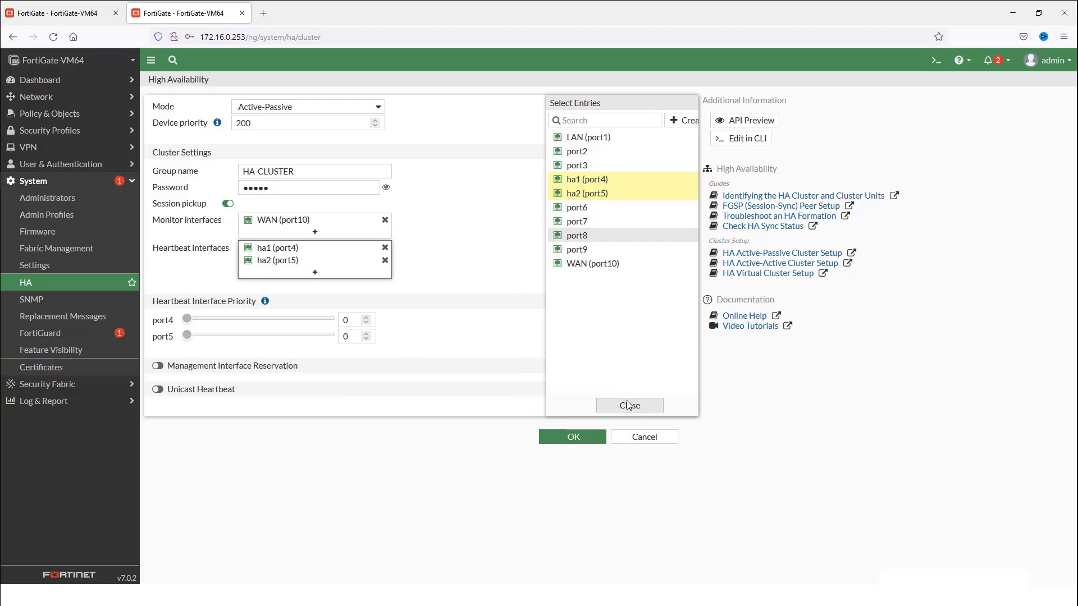
pyautogui.click(573, 437)
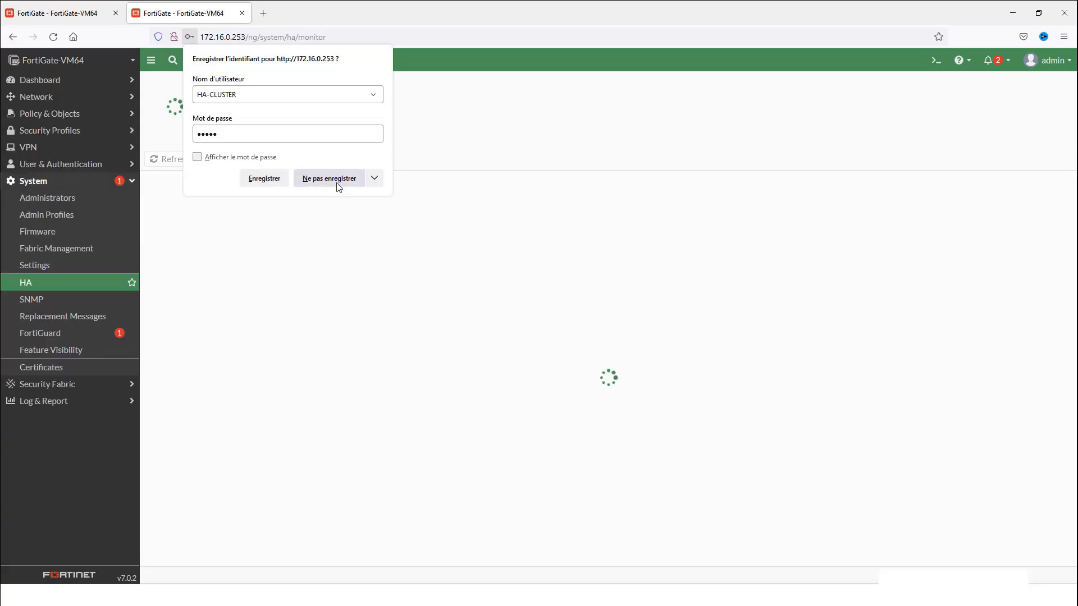
# Decline saving the browser password, then switch to the second FortiGate at 172.16.0.254
pyautogui.click(338, 187)
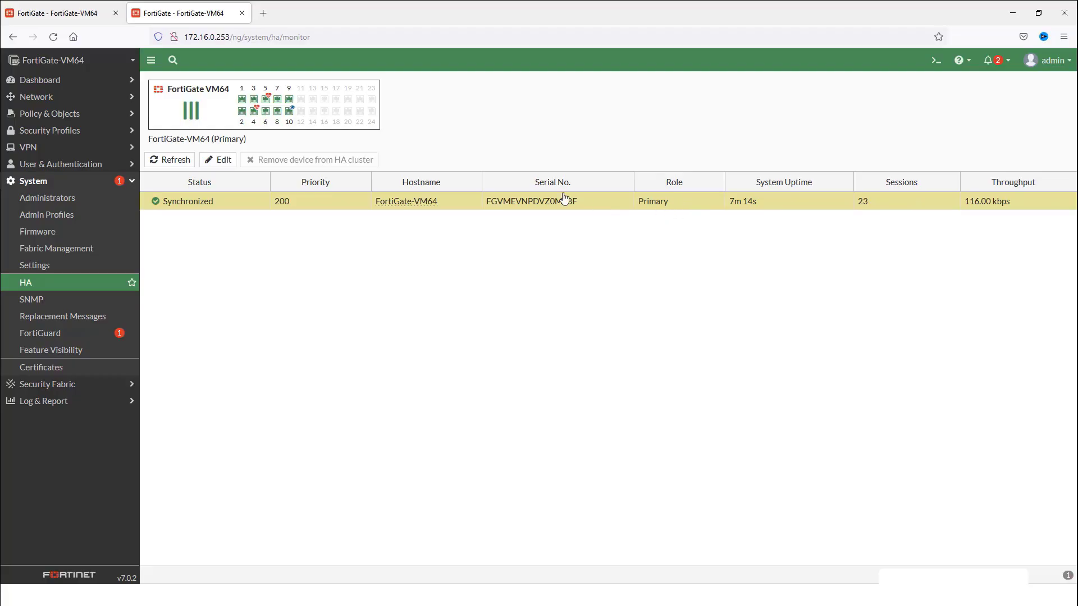
pyautogui.click(72, 17)
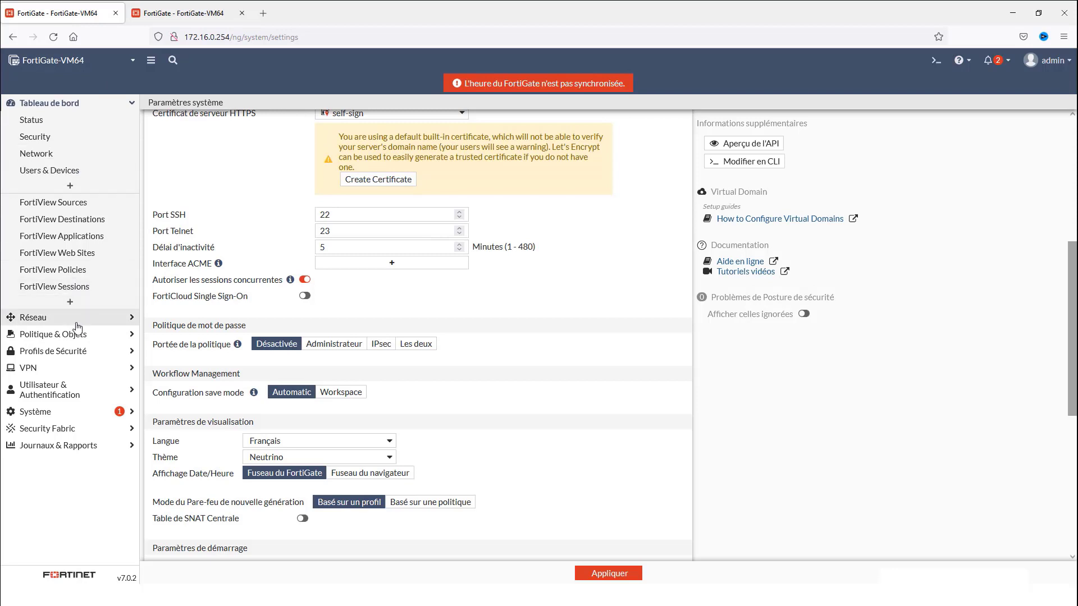
# Open the second unit's HA settings and select Active-Passive mode
pyautogui.scroll(-1, 156, 391)
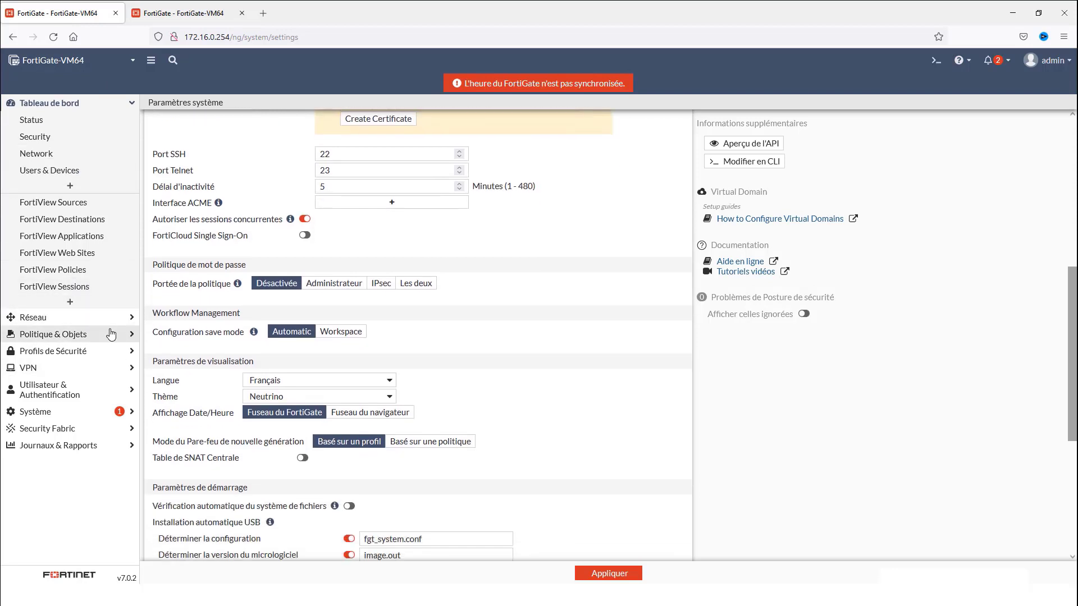
pyautogui.click(71, 417)
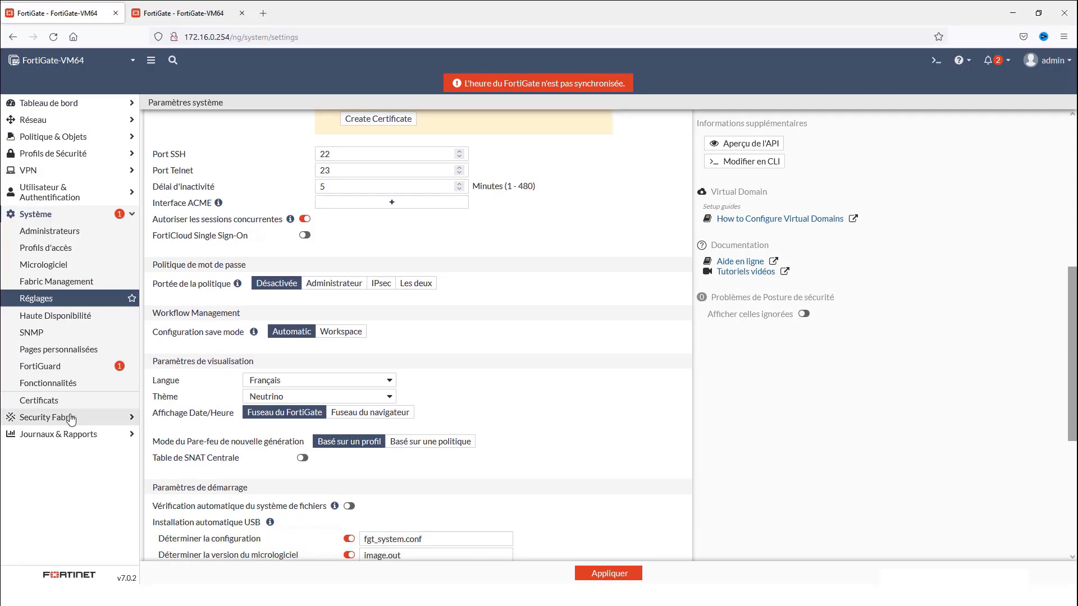
pyautogui.click(76, 315)
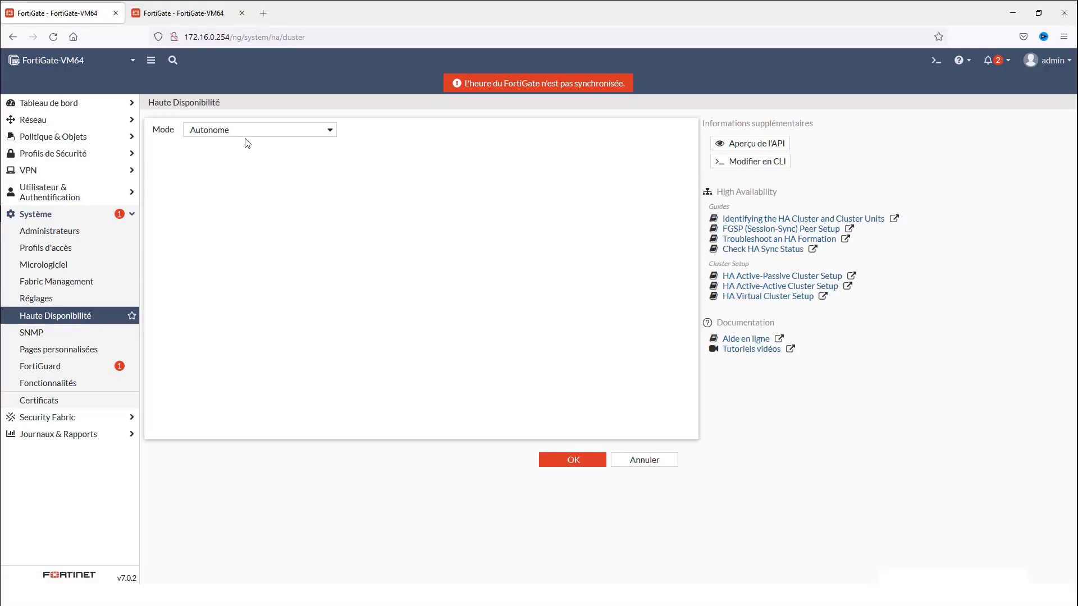
pyautogui.click(249, 132)
pyautogui.click(234, 179)
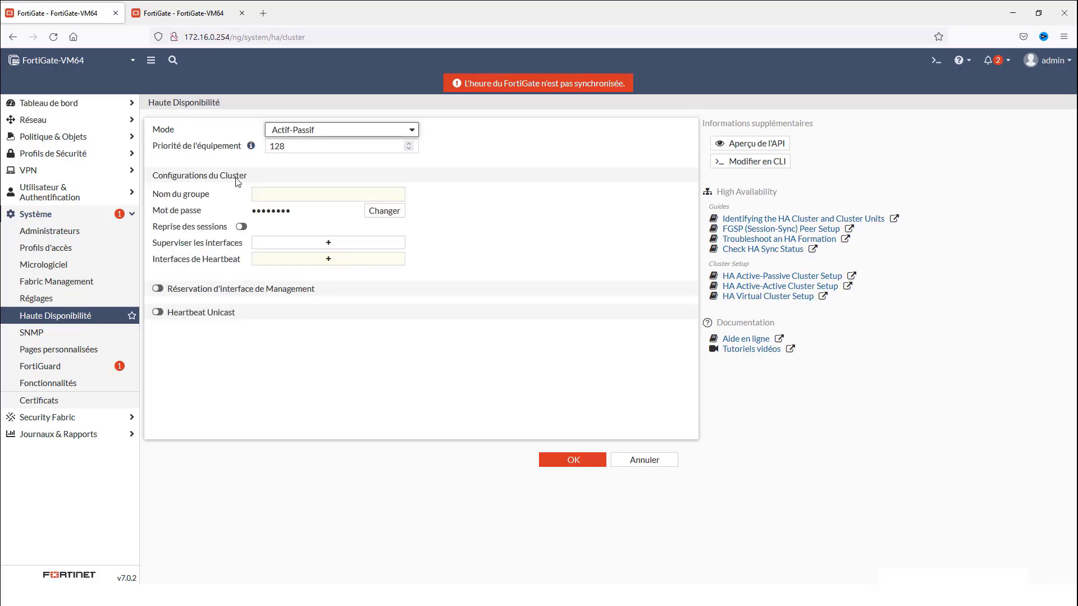
# Set priority 100, group name HA-CLUSTER, and the cluster password
pyautogui.moveTo(299, 149); pyautogui.dragTo(202, 142)
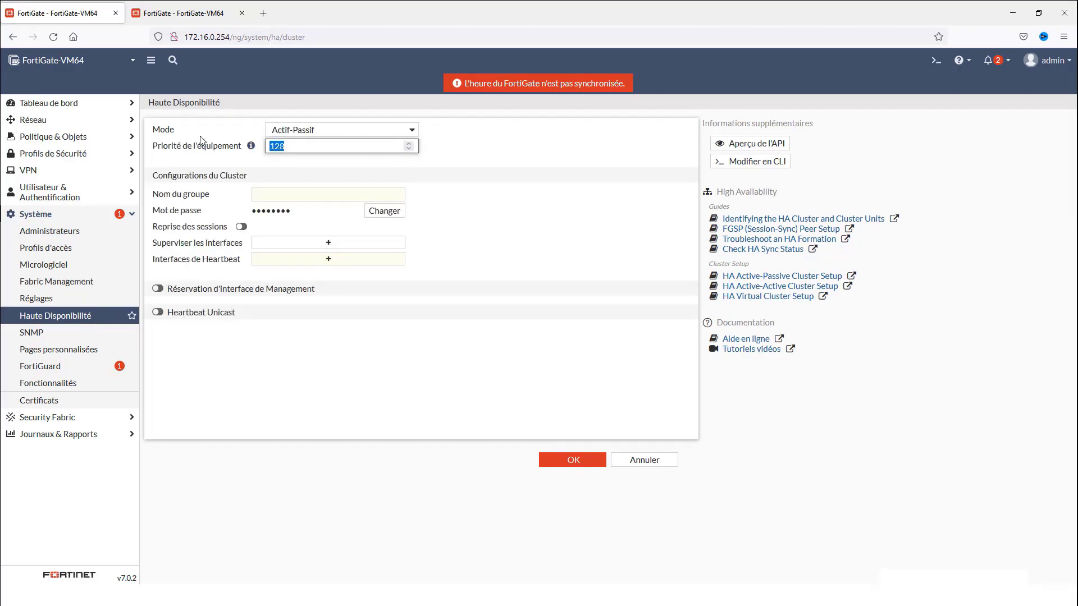
pyautogui.write('100')
pyautogui.click(267, 197)
pyautogui.write('HA-CLUSTER')
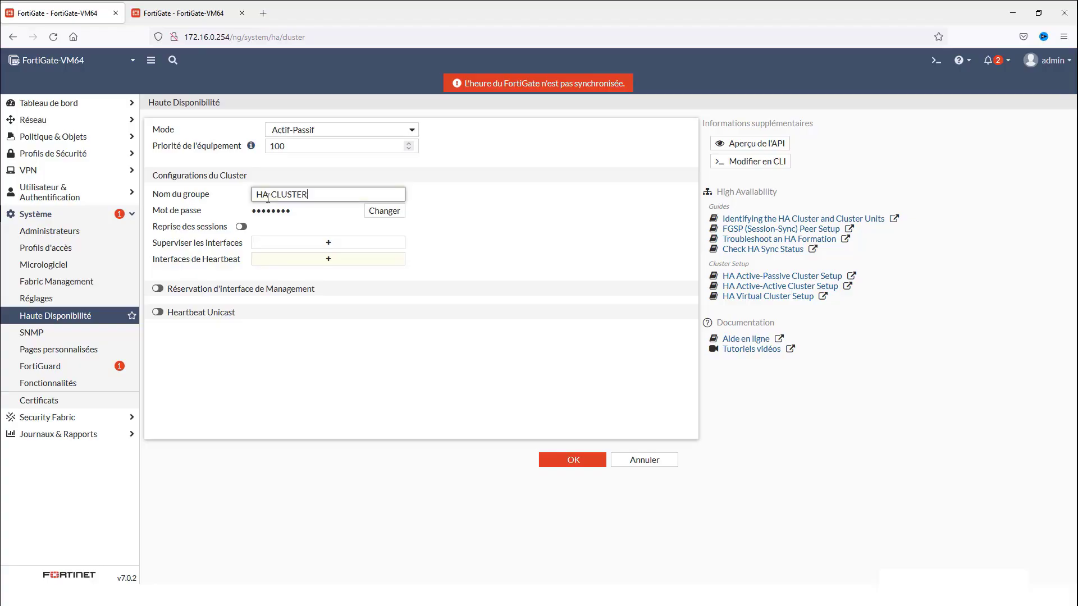
pyautogui.click(388, 211)
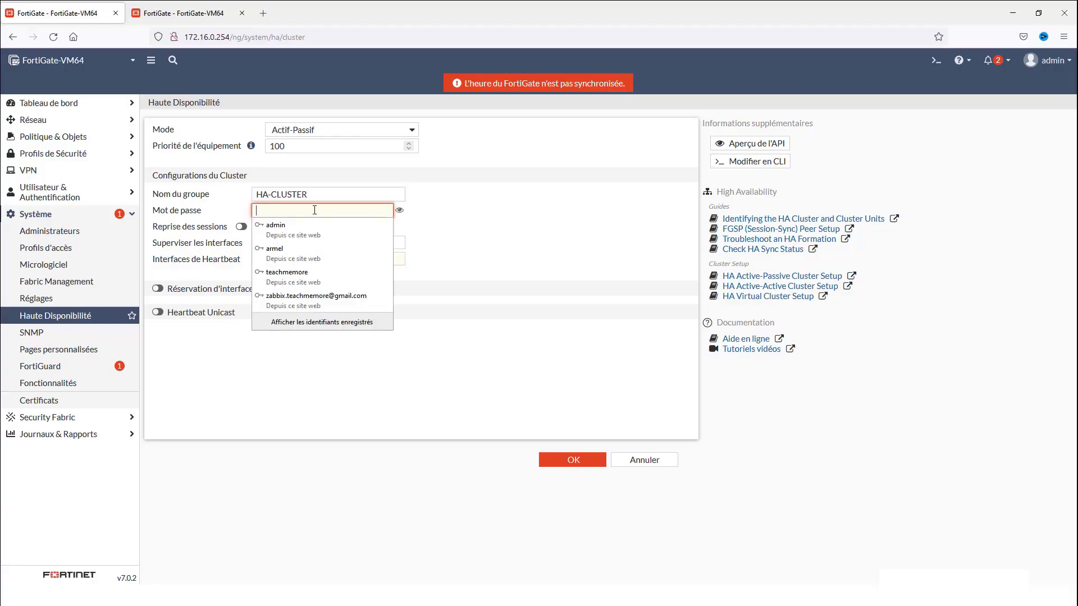
pyautogui.write('f')
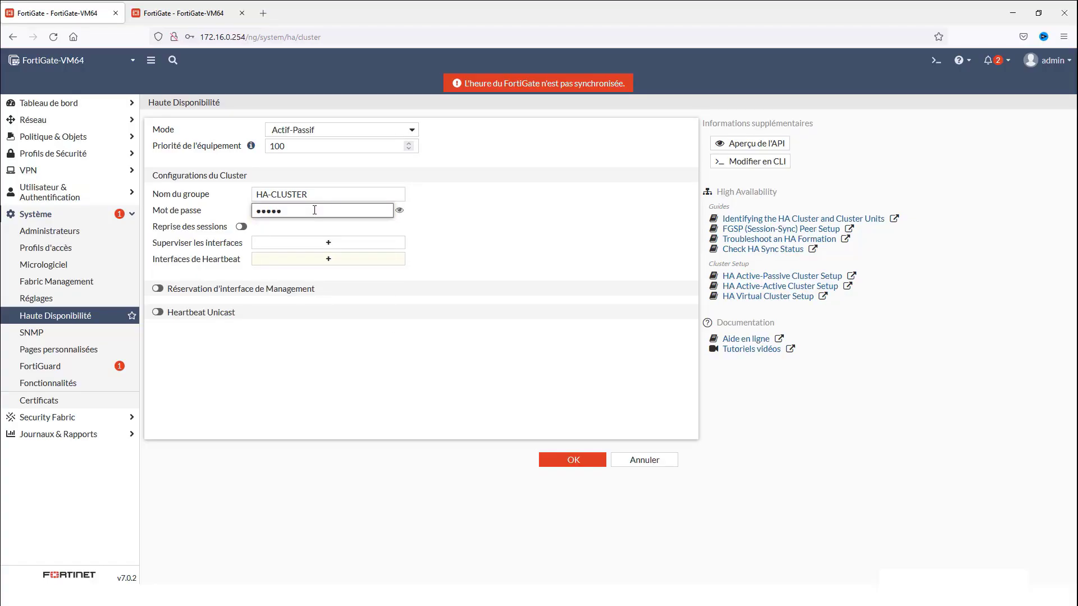
# Enable session pickup, monitor WAN (port10), add ha1 (port4) and ha2 (port5) heartbeats, and apply
pyautogui.click(245, 227)
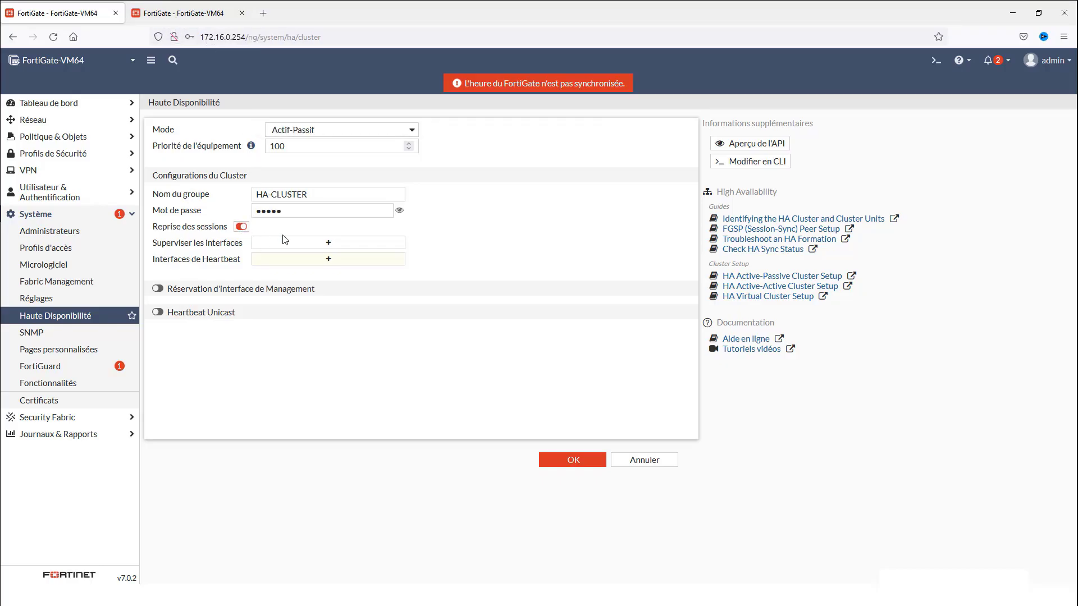
pyautogui.click(303, 243)
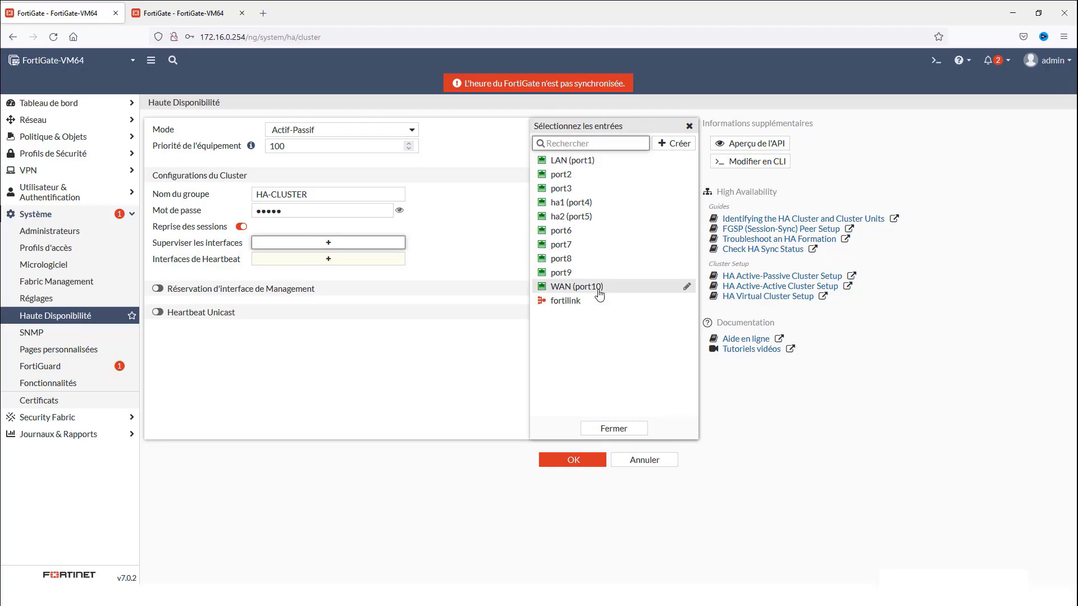
pyautogui.click(599, 290)
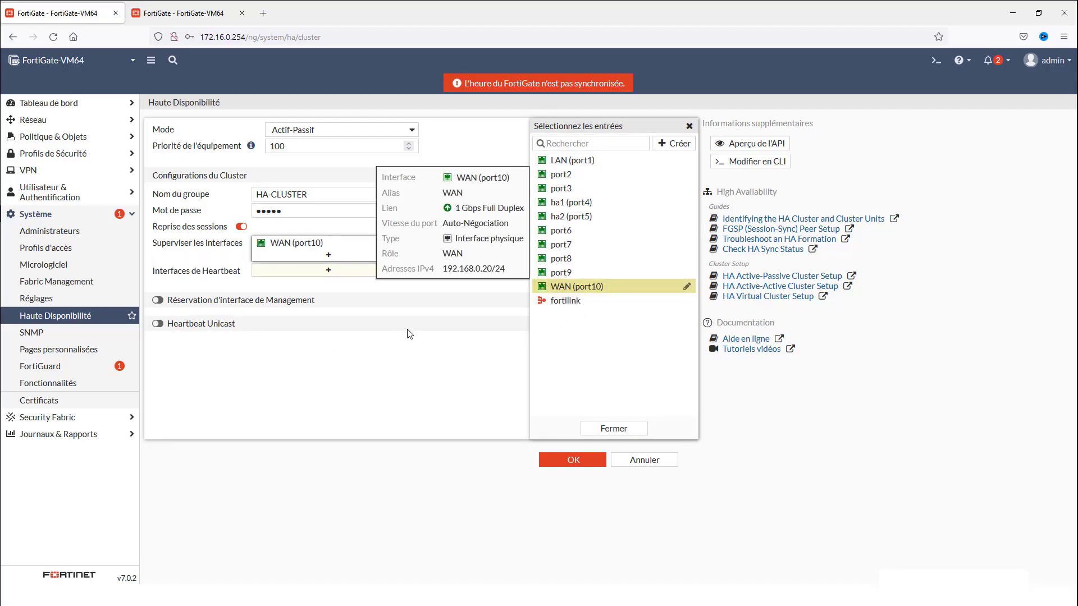
pyautogui.click(331, 271)
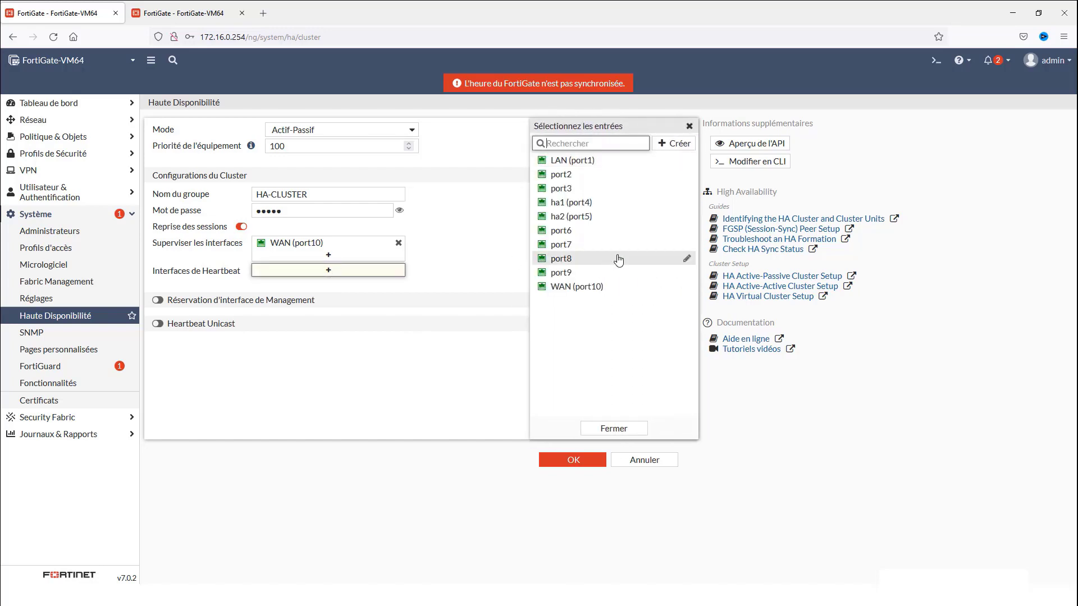
pyautogui.click(571, 202)
pyautogui.click(571, 216)
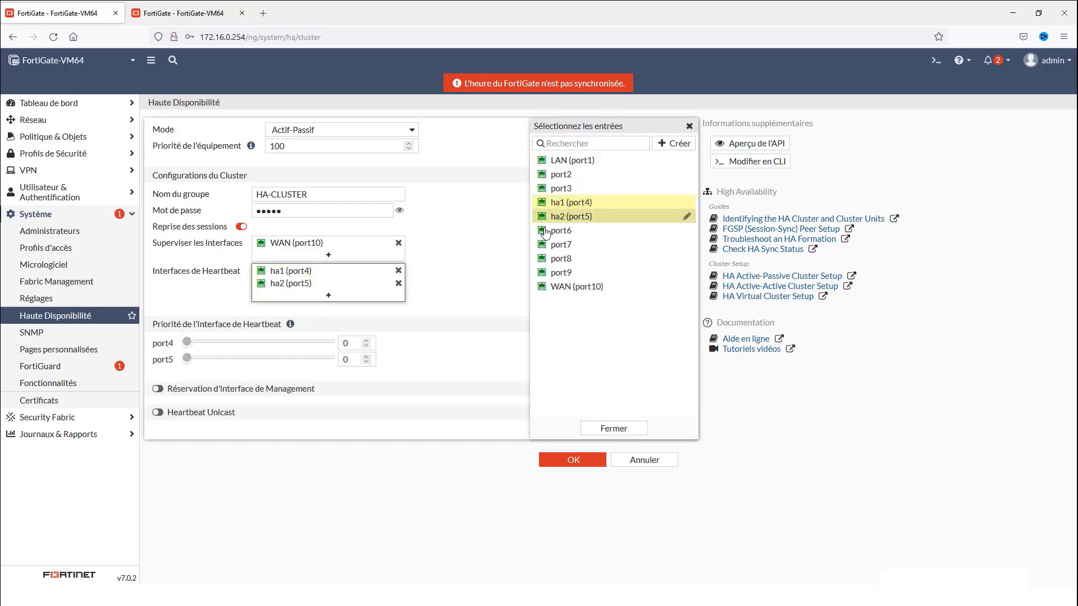
pyautogui.click(436, 366)
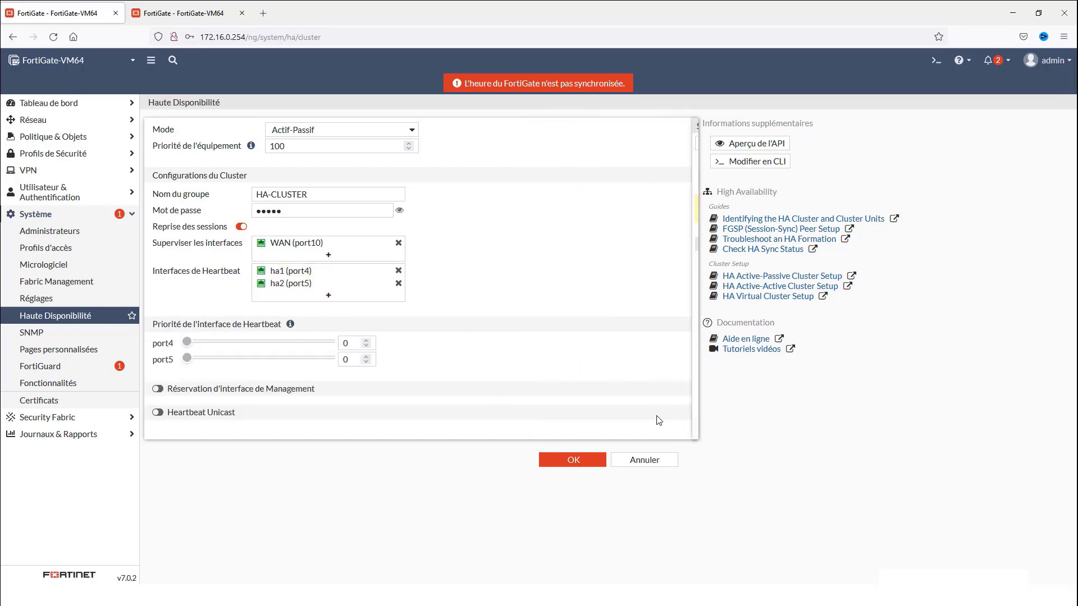
pyautogui.click(563, 461)
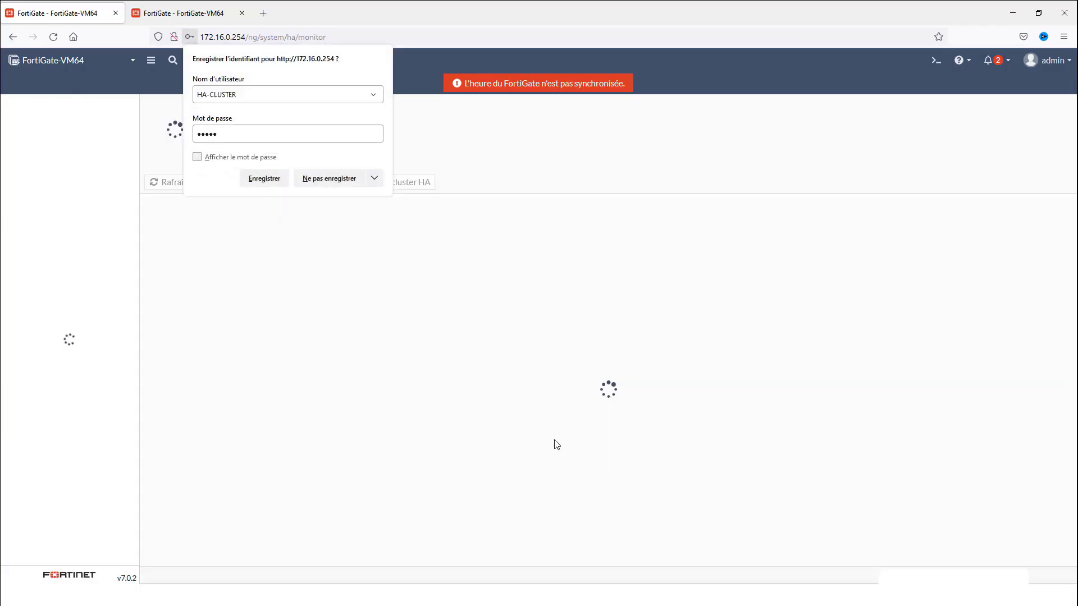
# Decline saving the login, then refresh the 172.16.0.253 HA status and select the Not Synchronized secondary
pyautogui.click(330, 179)
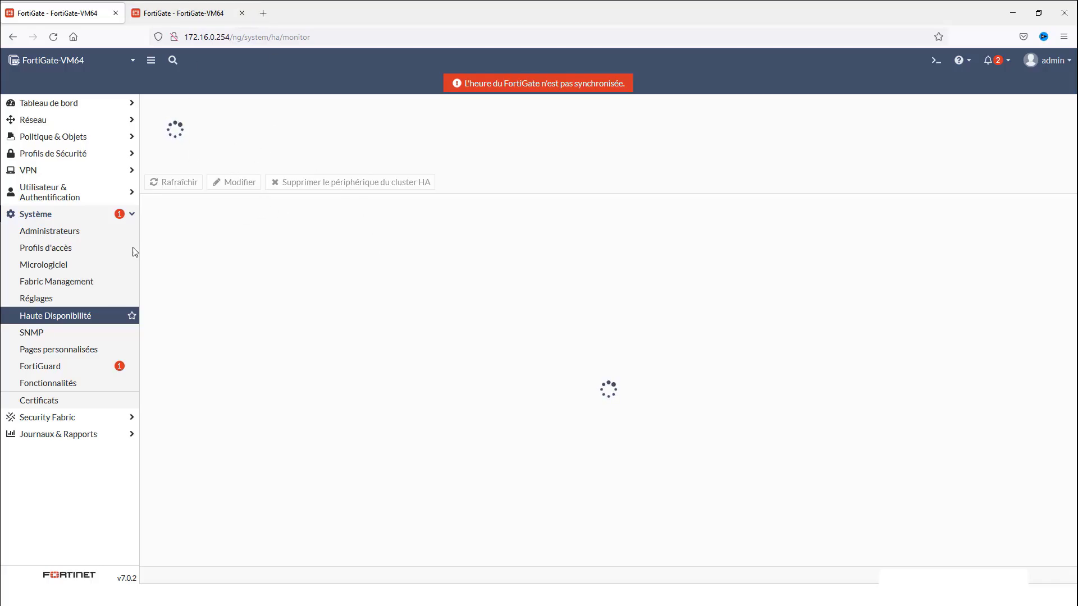
pyautogui.click(212, 13)
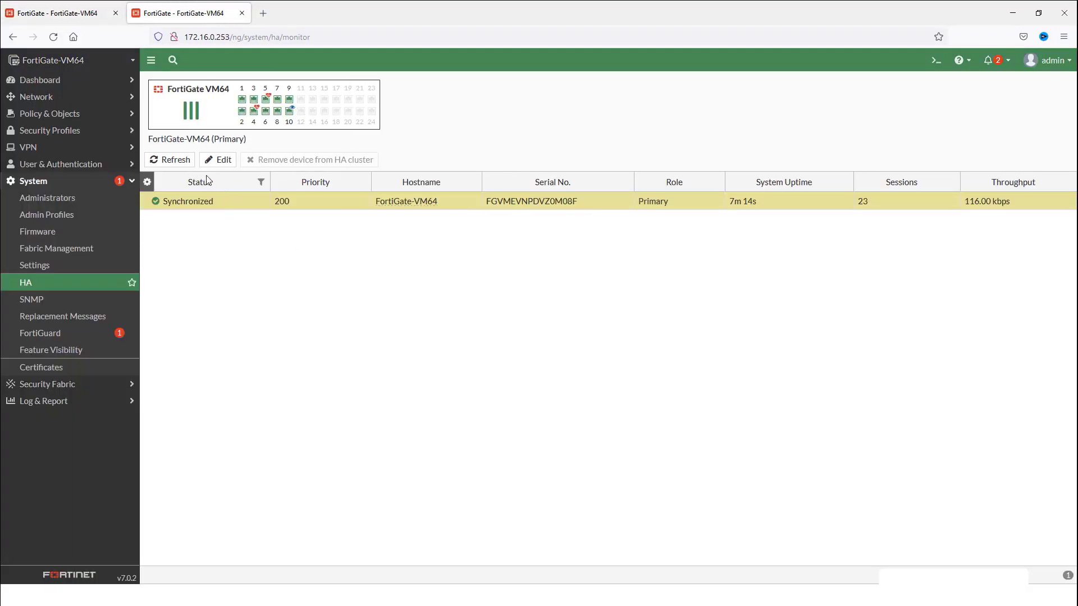
pyautogui.click(169, 160)
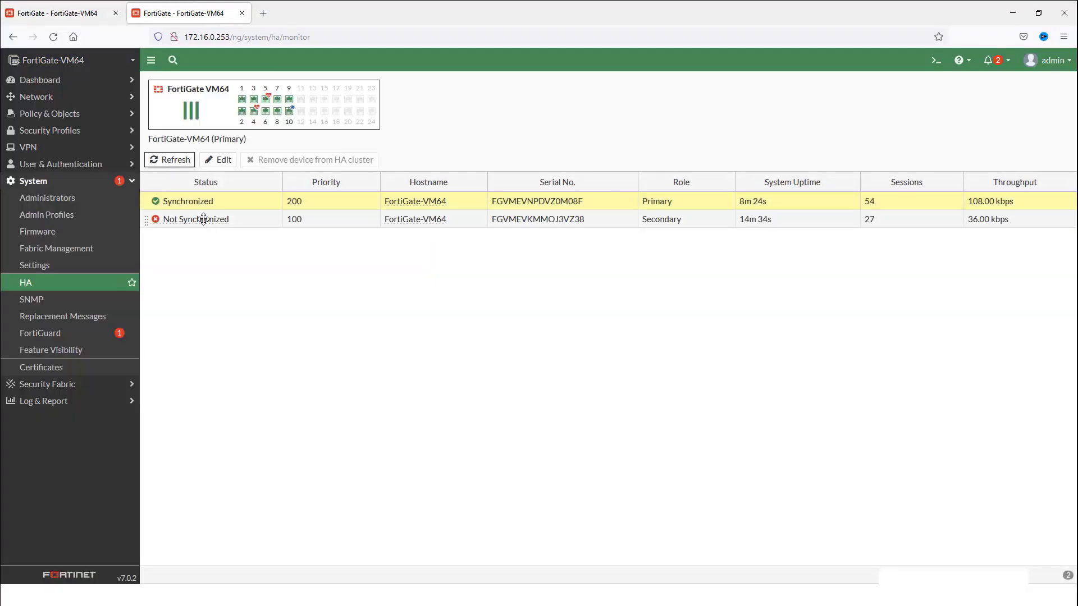
pyautogui.click(204, 219)
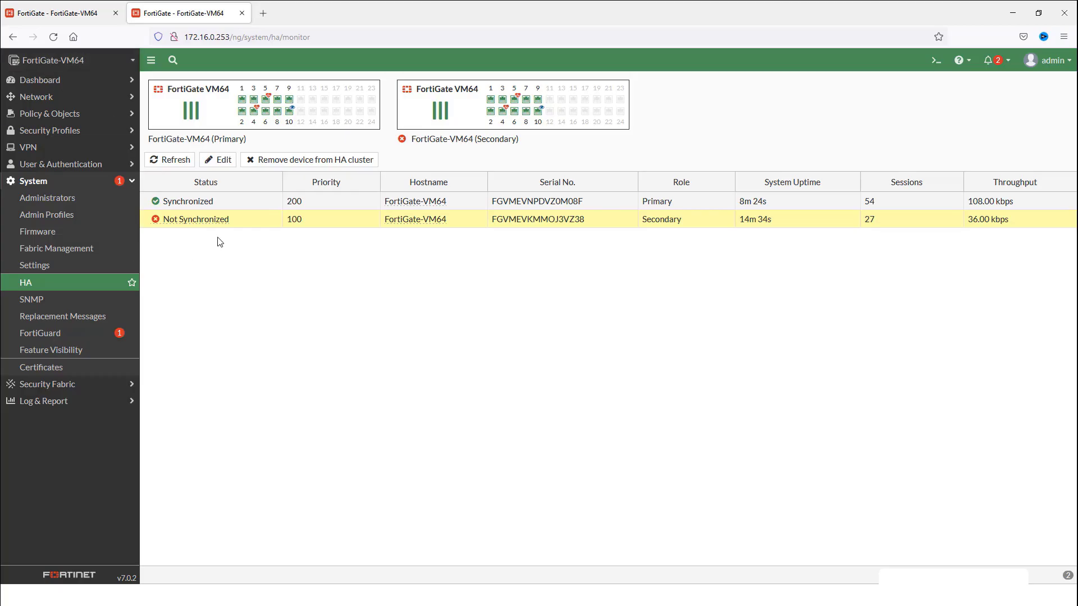
pyautogui.moveTo(212, 219)
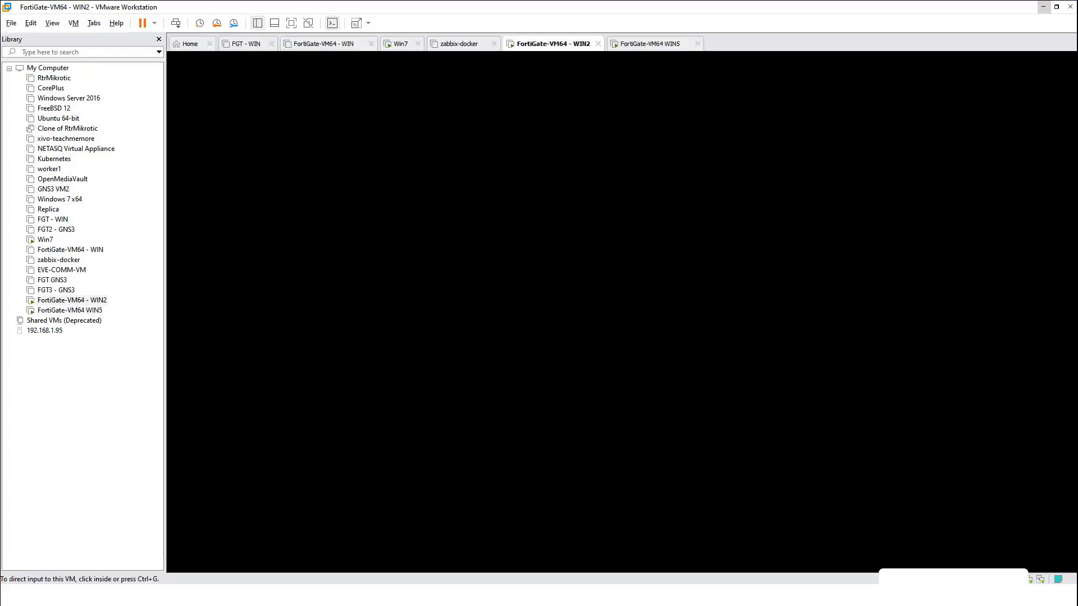
# Wake the WIN2 FortiGate console to view sync messages, then release input with Ctrl+Alt
pyautogui.press('Return')
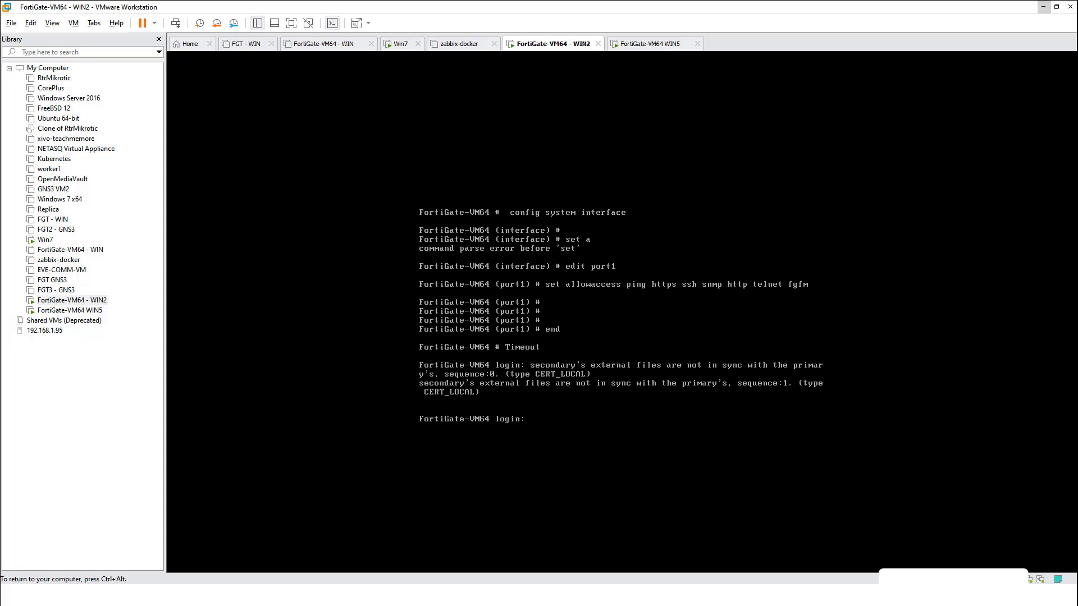
pyautogui.hotkey('ctrl', 'alt')
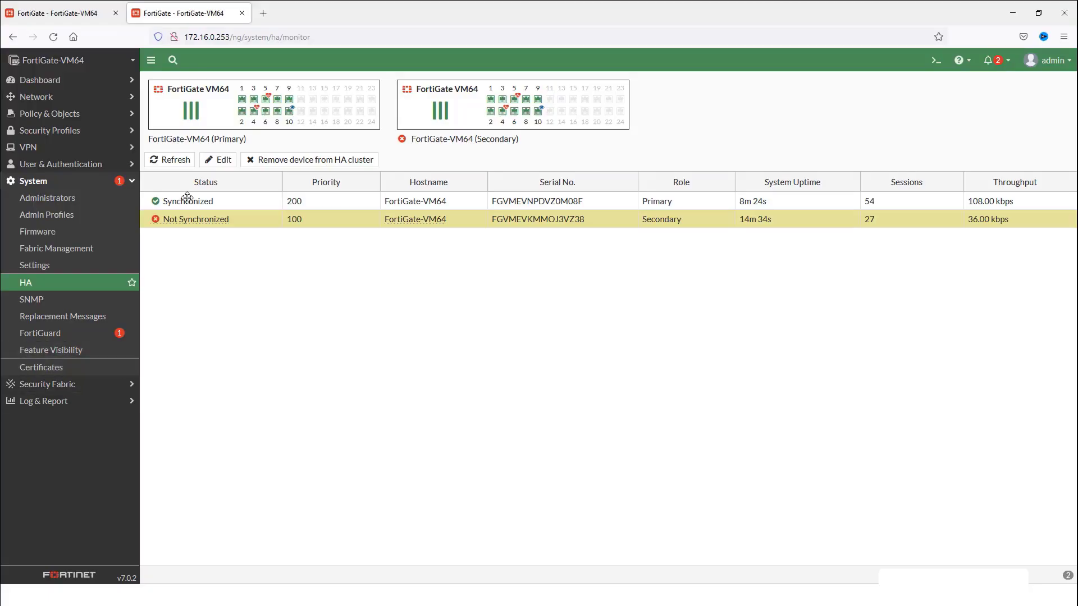
# Refresh the 172.16.0.253 HA monitor and reload the 172.16.0.254 page
pyautogui.click(174, 161)
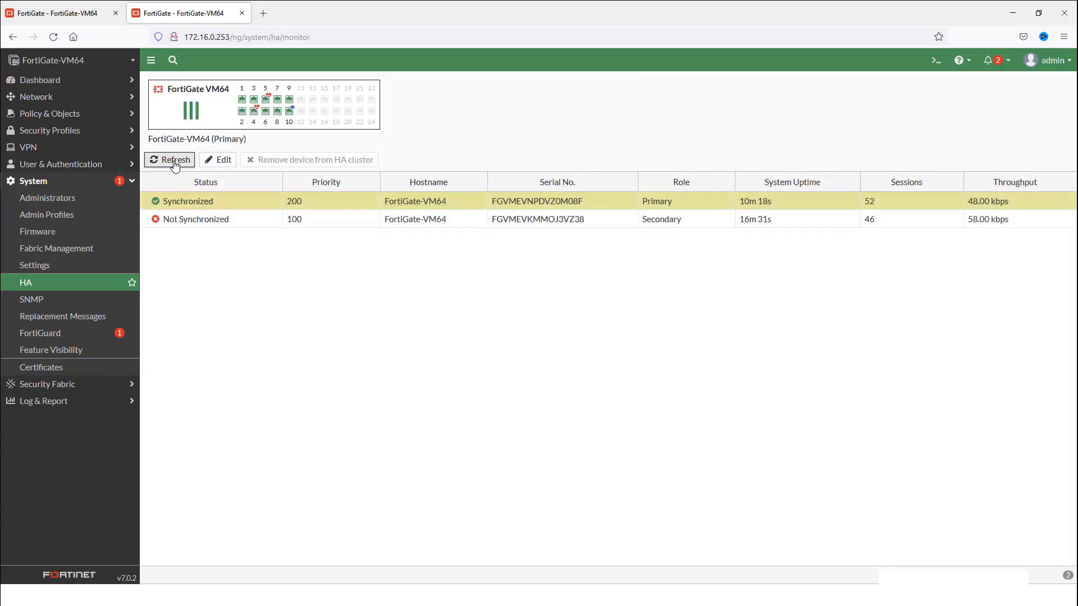
pyautogui.click(174, 161)
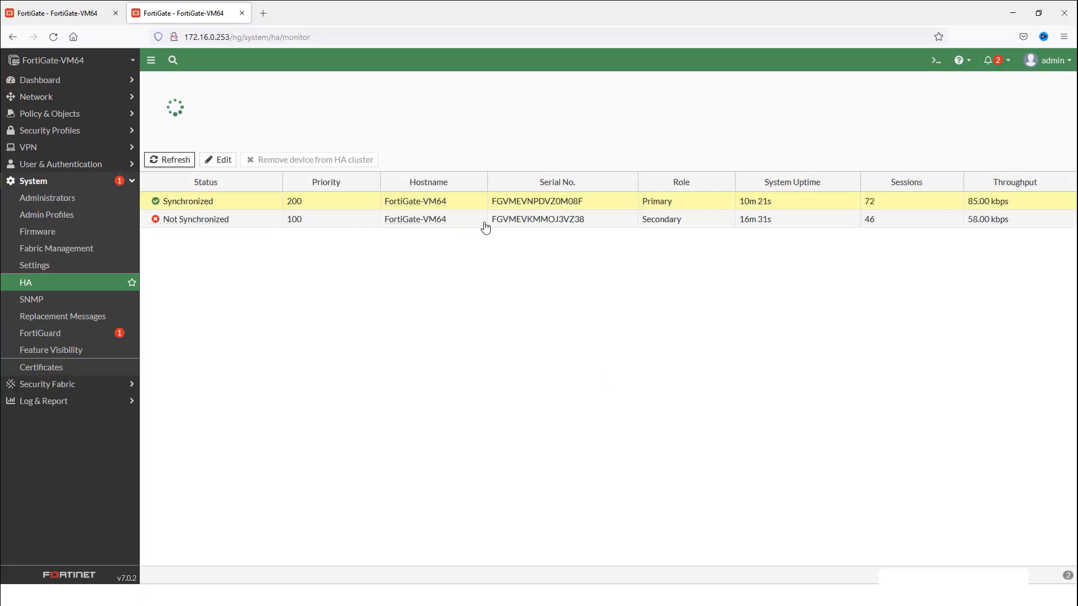
pyautogui.click(62, 13)
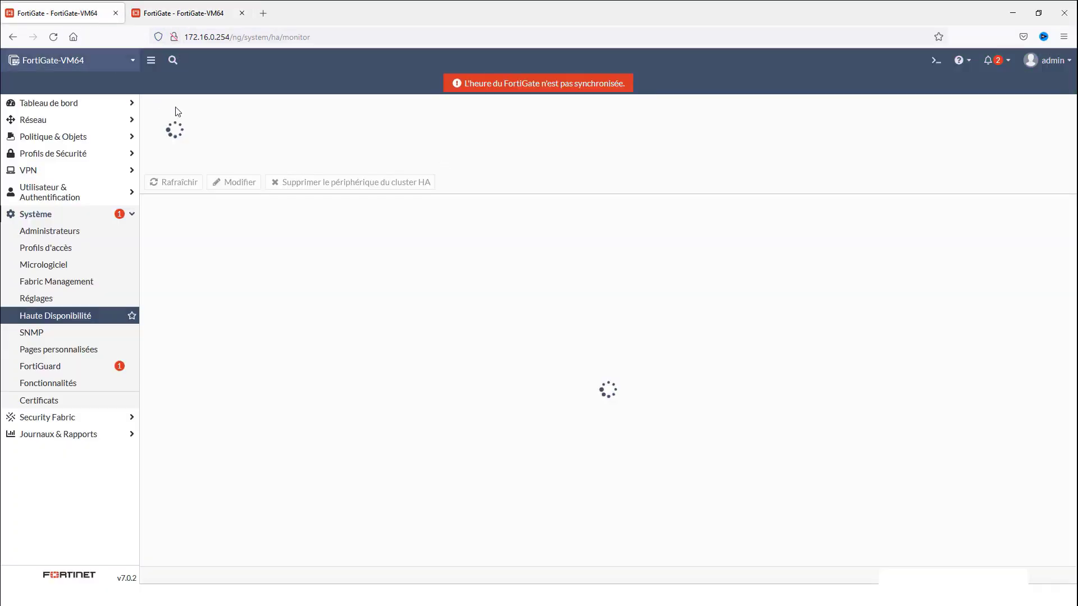
pyautogui.click(49, 37)
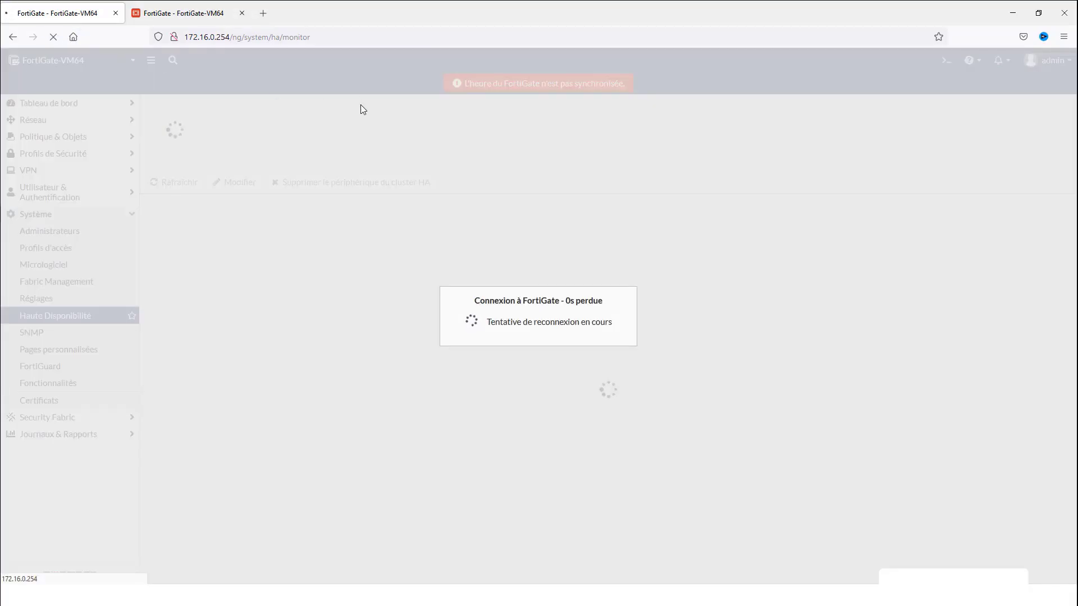
pyautogui.click(214, 21)
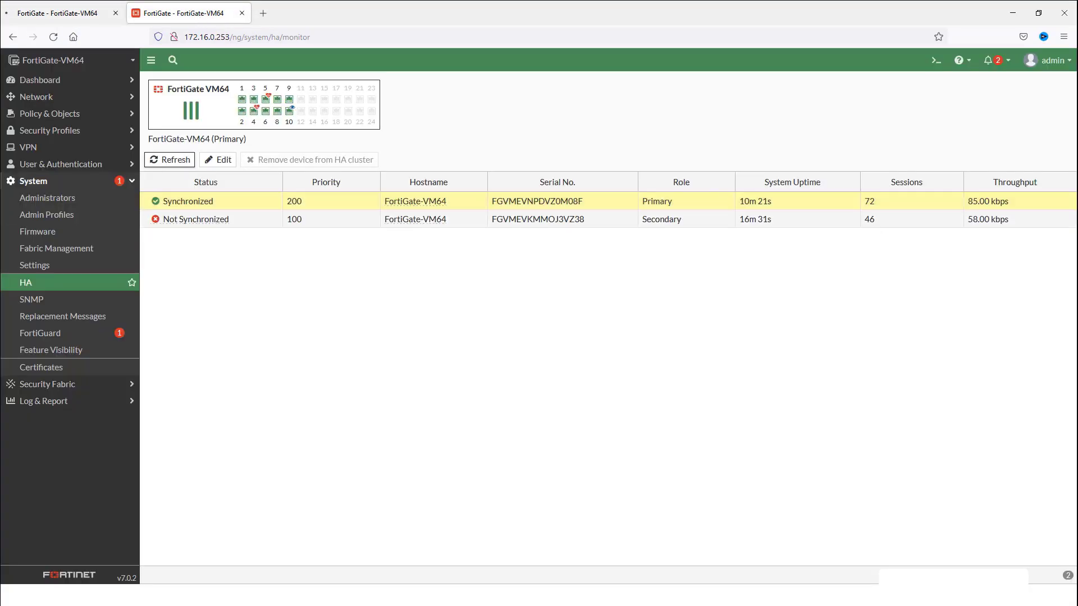
pyautogui.click(168, 161)
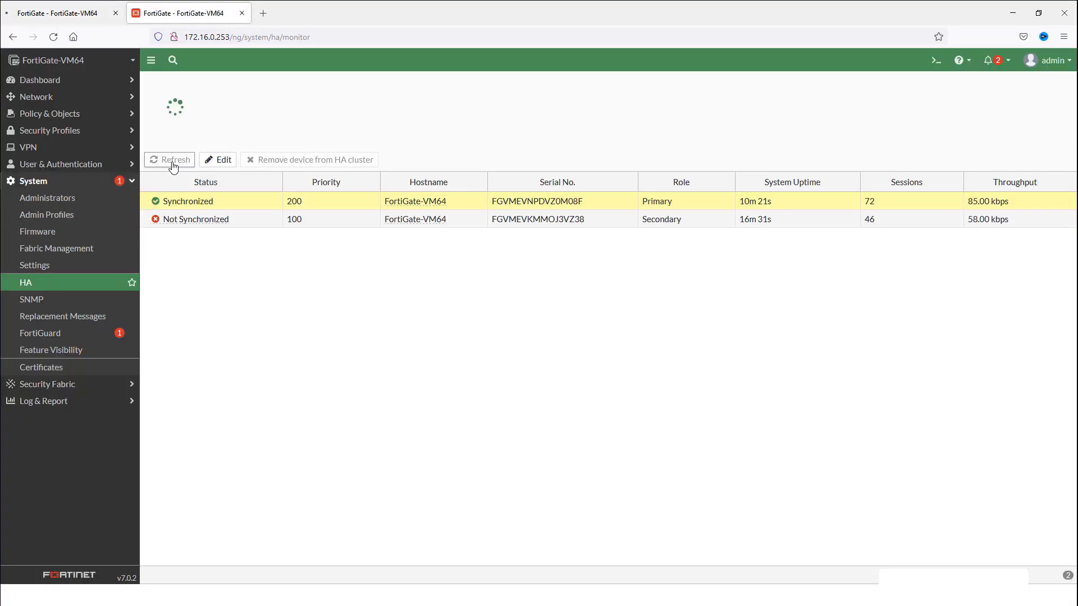
# Check the WIN2 console, then keep refreshing until both units read Synchronized
pyautogui.click(488, 595)
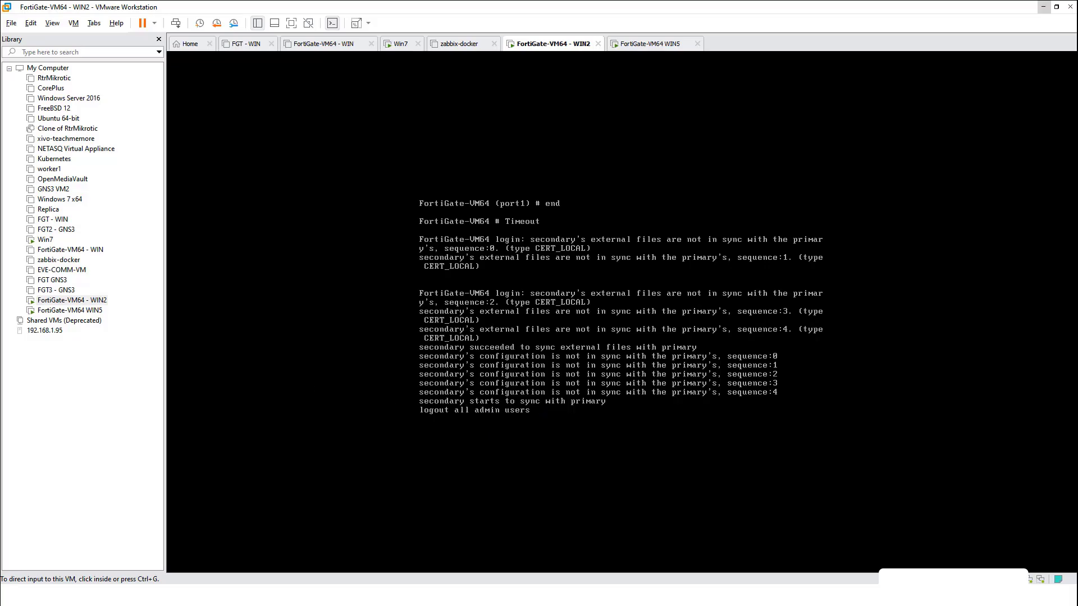
pyautogui.hotkey('alt', 'Tab')
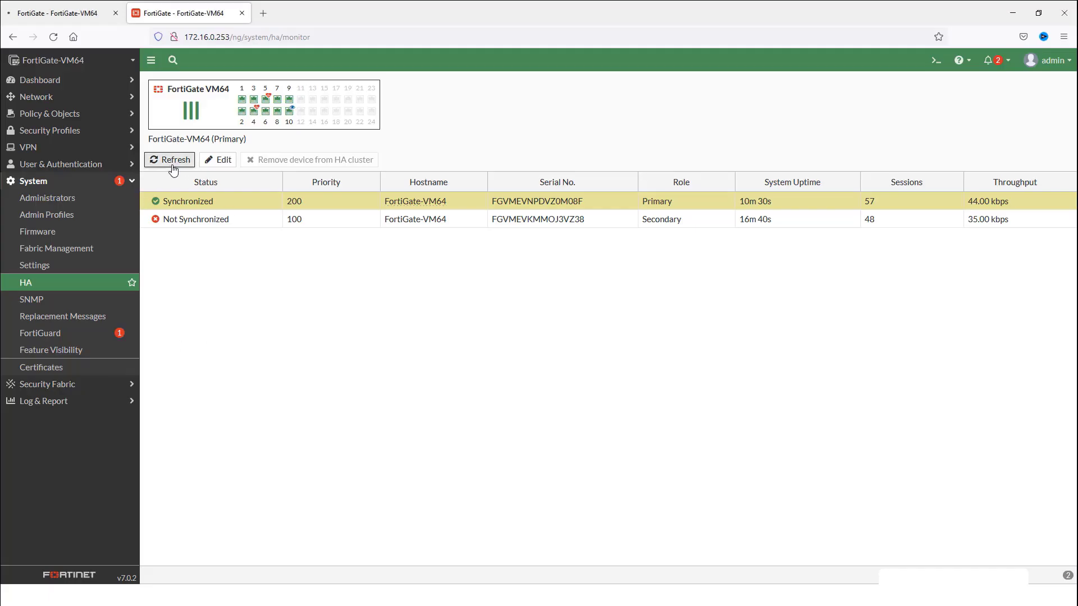
pyautogui.click(174, 161)
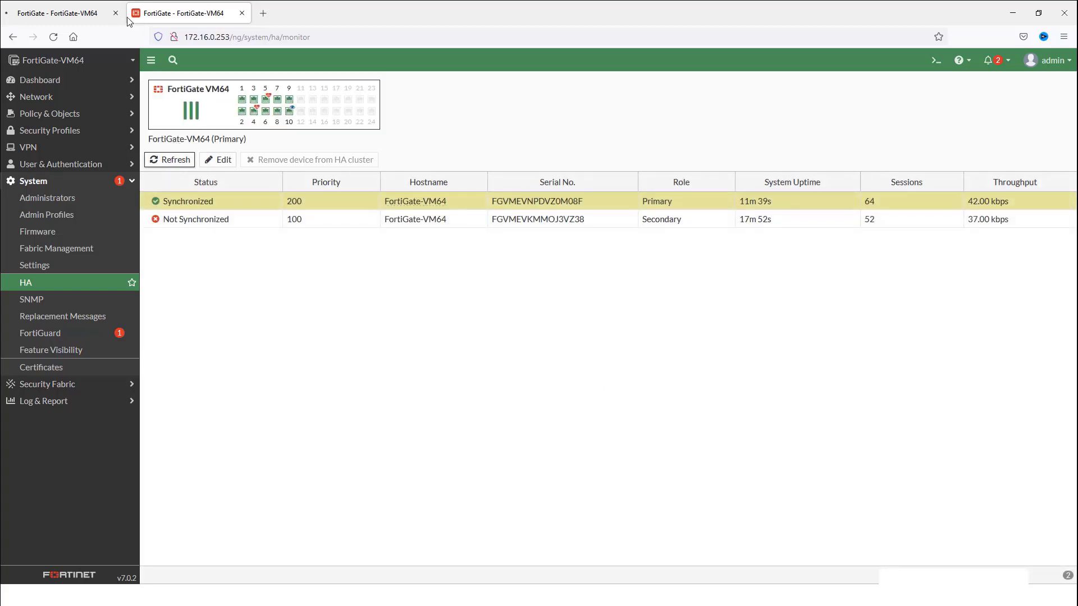
pyautogui.click(68, 14)
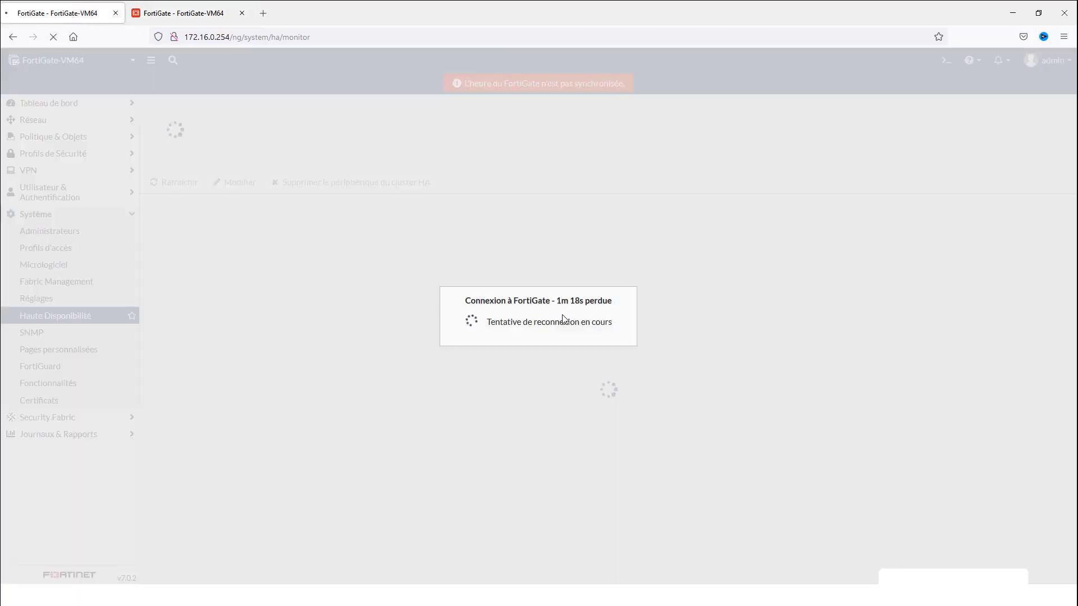
pyautogui.click(192, 17)
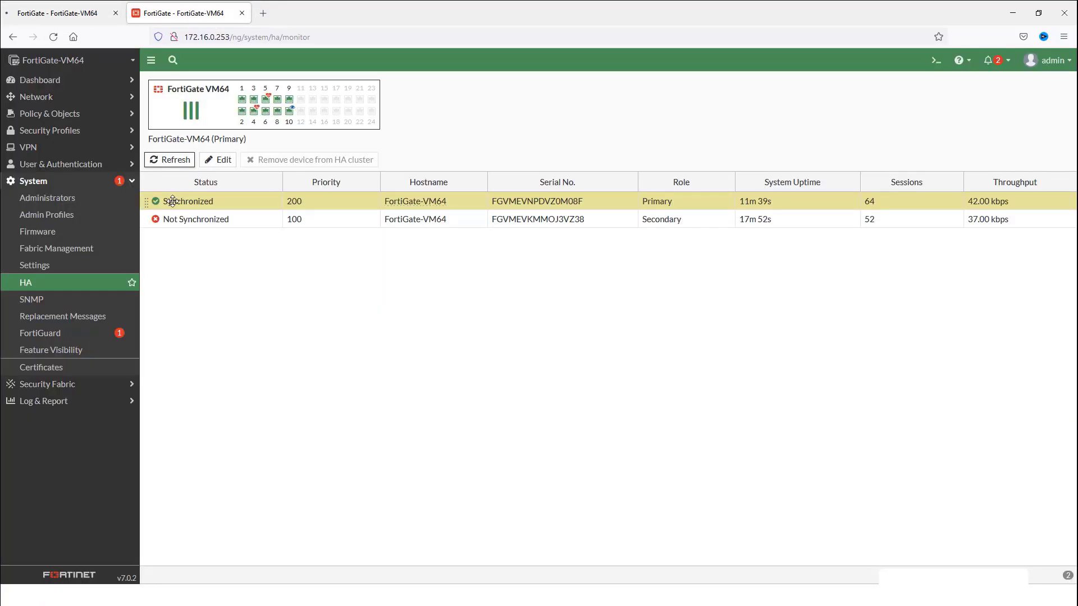
pyautogui.click(174, 162)
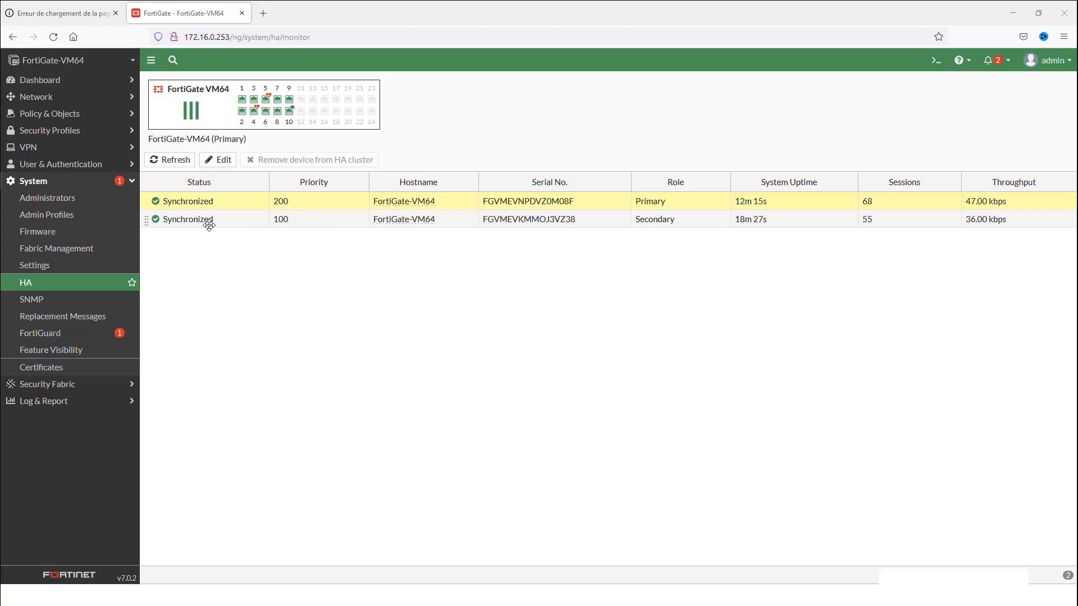
pyautogui.click(78, 16)
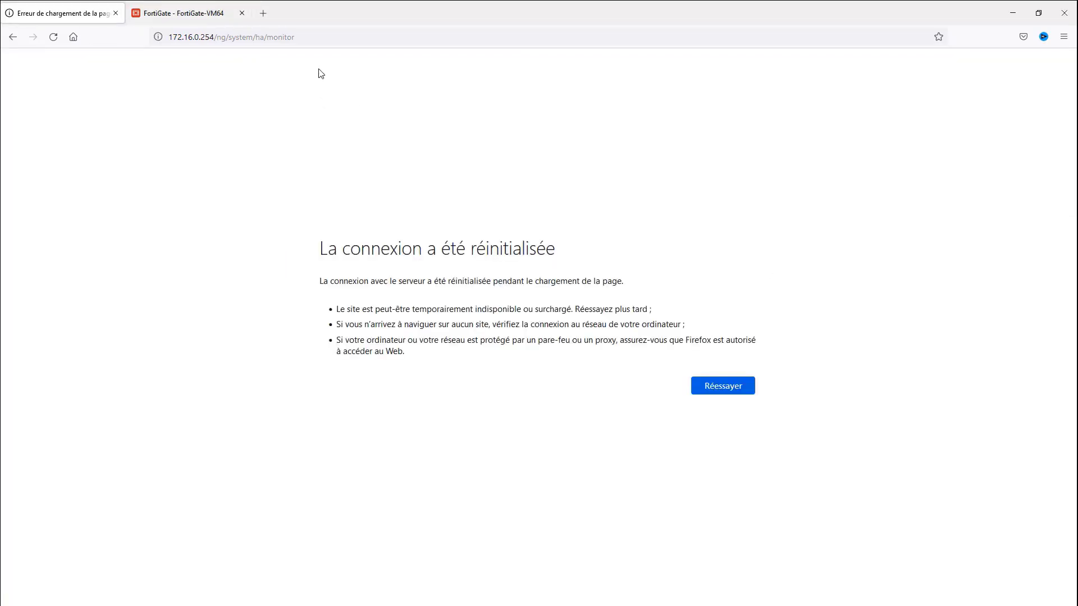
# Reload the first tab at the bare address 172.16.0.254
pyautogui.moveTo(219, 38); pyautogui.dragTo(488, 63)
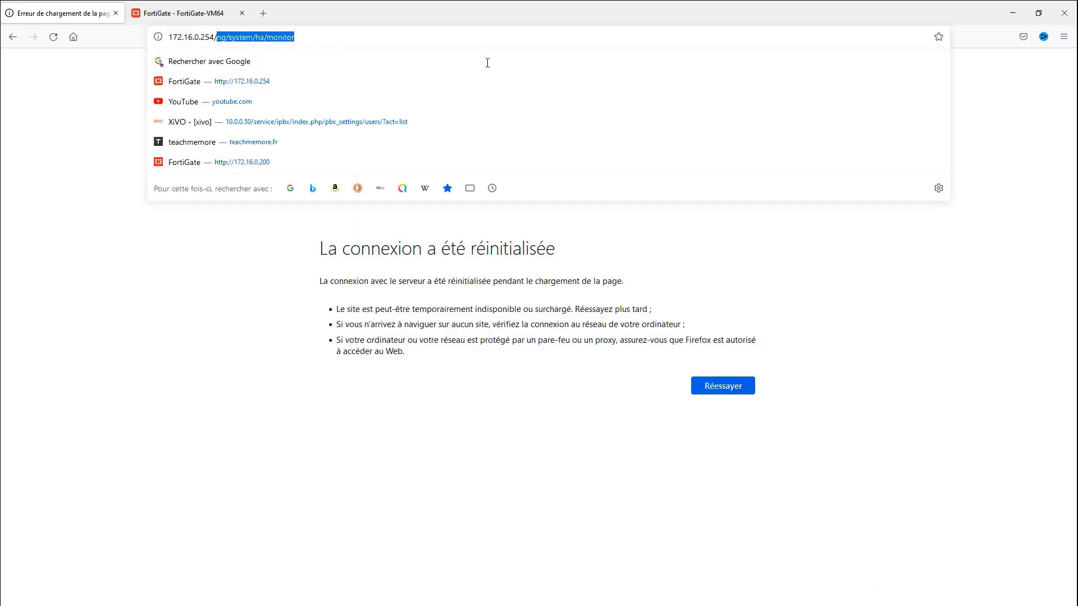
pyautogui.press('BackSpace')
pyautogui.press('Return')
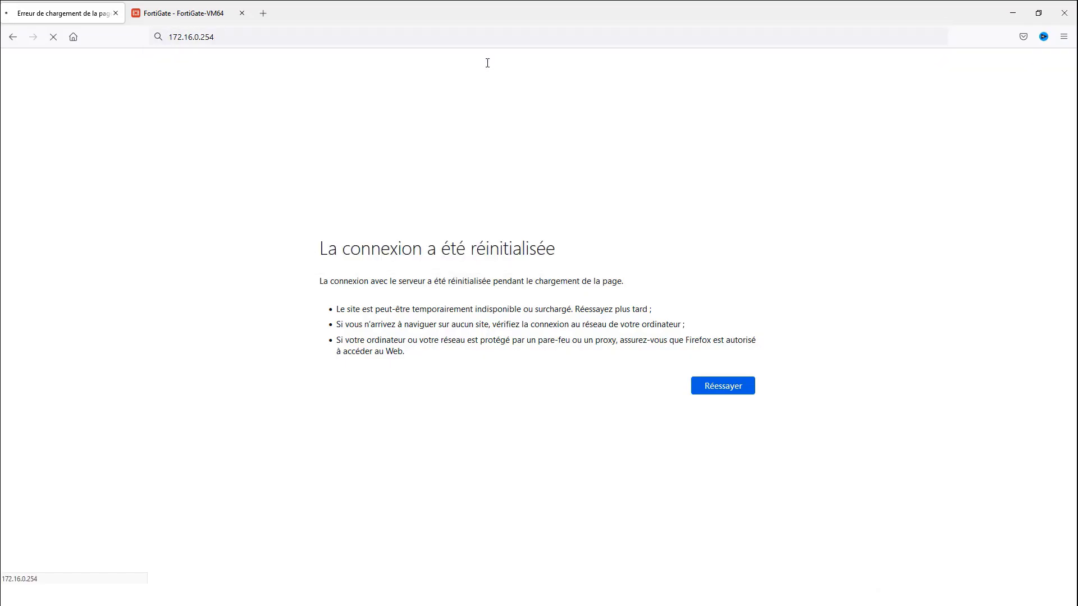
# Check the secondary unit's row on the HA monitor, then switch to the Win7 client VM
pyautogui.click(191, 17)
pyautogui.click(256, 219)
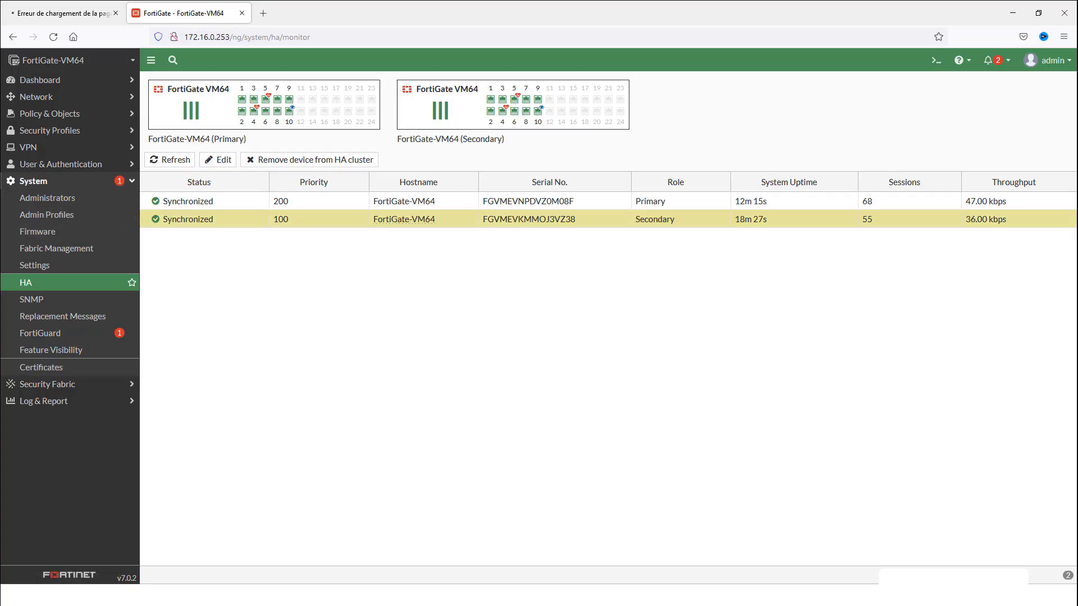
pyautogui.click(353, 595)
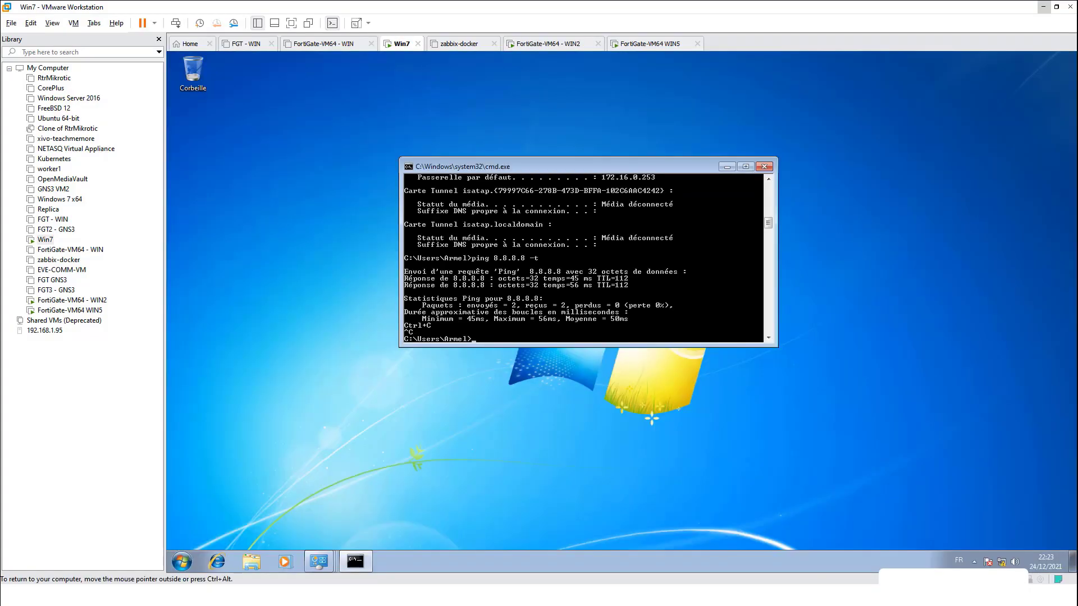
# Restart 'ping 8.8.8.8 -t' on the Win7 client, then return to the HA monitor in Firefox
pyautogui.press('Return')
pyautogui.press('Return')
pyautogui.press('Return')
pyautogui.press('Return')
pyautogui.press('Return')
pyautogui.press('Return')
pyautogui.press('Return')
pyautogui.press('Return')
pyautogui.press('Return')
pyautogui.press('Return')
pyautogui.press('Return')
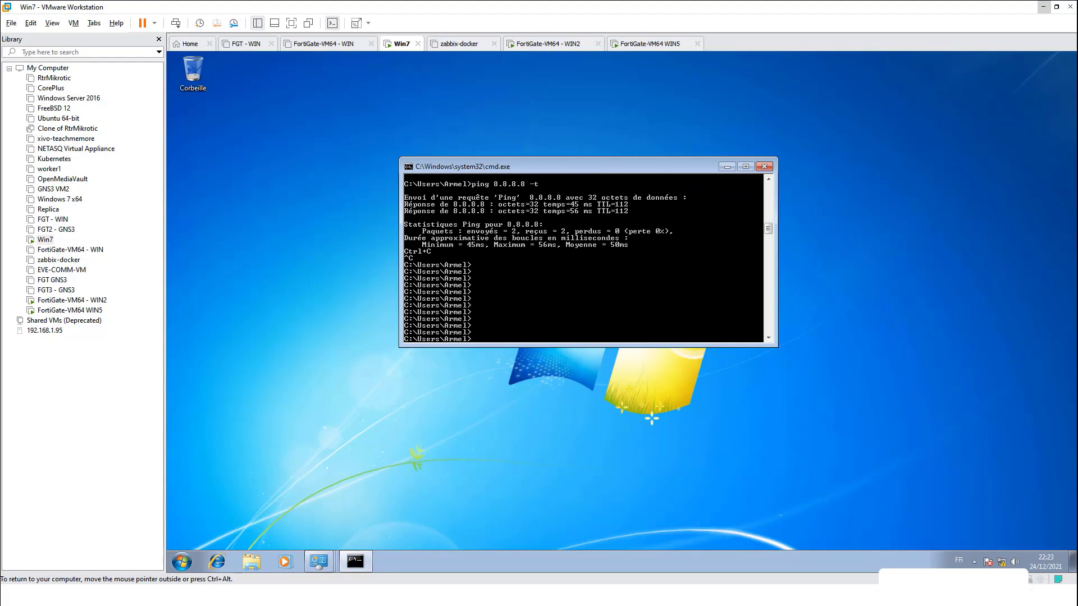
pyautogui.press('Up')
pyautogui.press('Return')
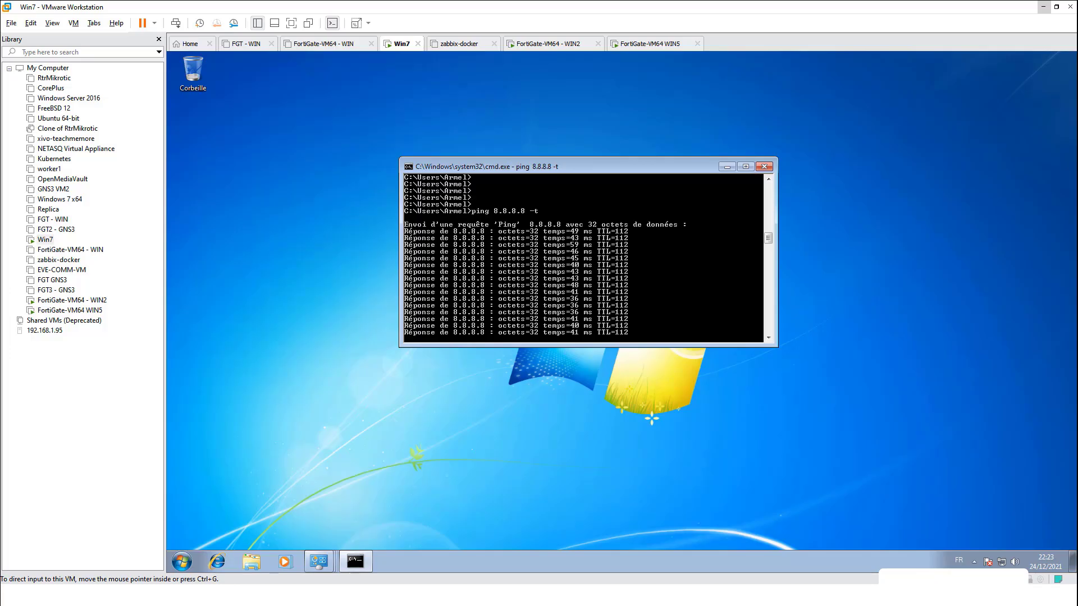
pyautogui.hotkey('alt', 'Tab')
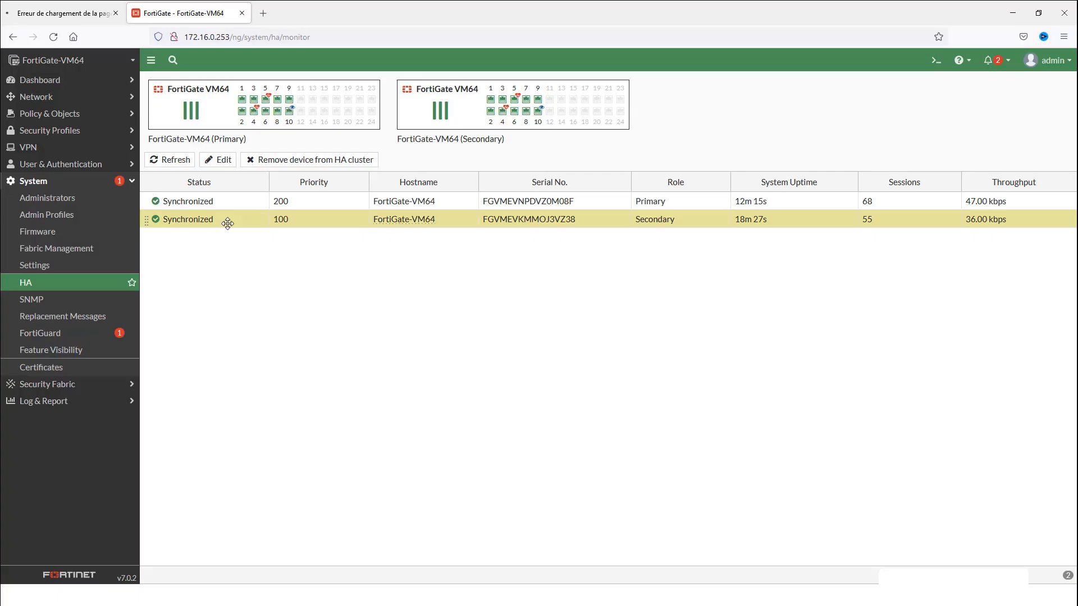
# Inspect the secondary peer's priority of 100, cancel without changes, and reopen the HA settings
pyautogui.click(223, 161)
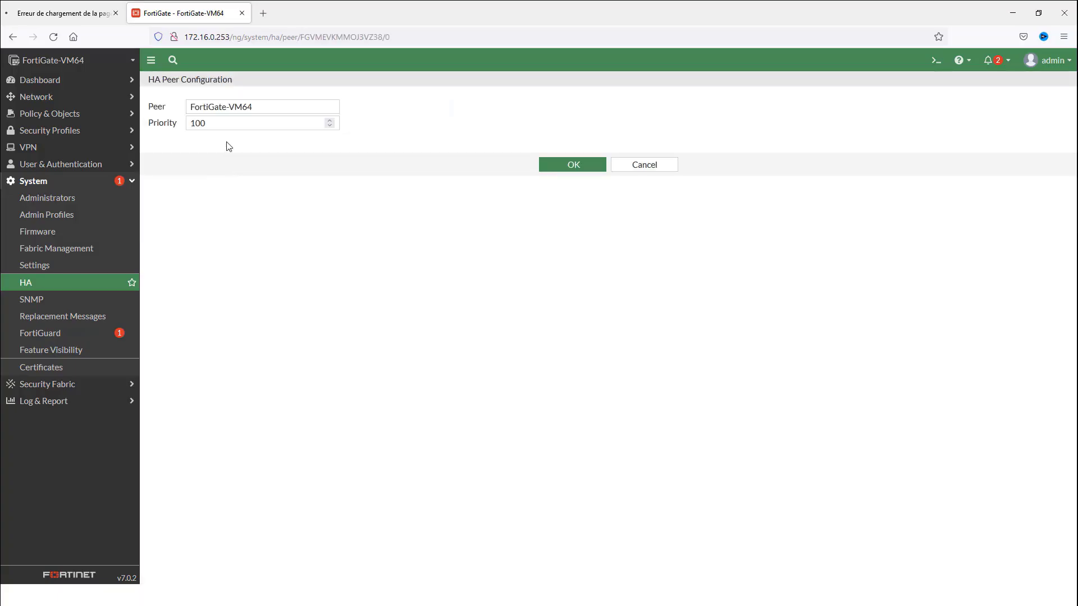
pyautogui.moveTo(218, 123); pyautogui.dragTo(179, 123)
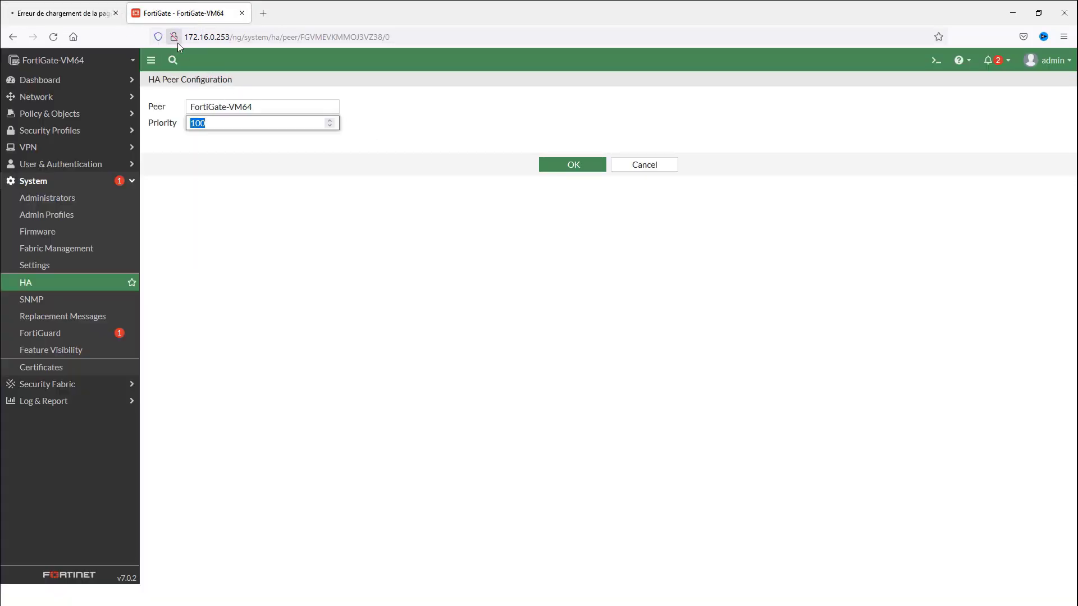
pyautogui.click(654, 166)
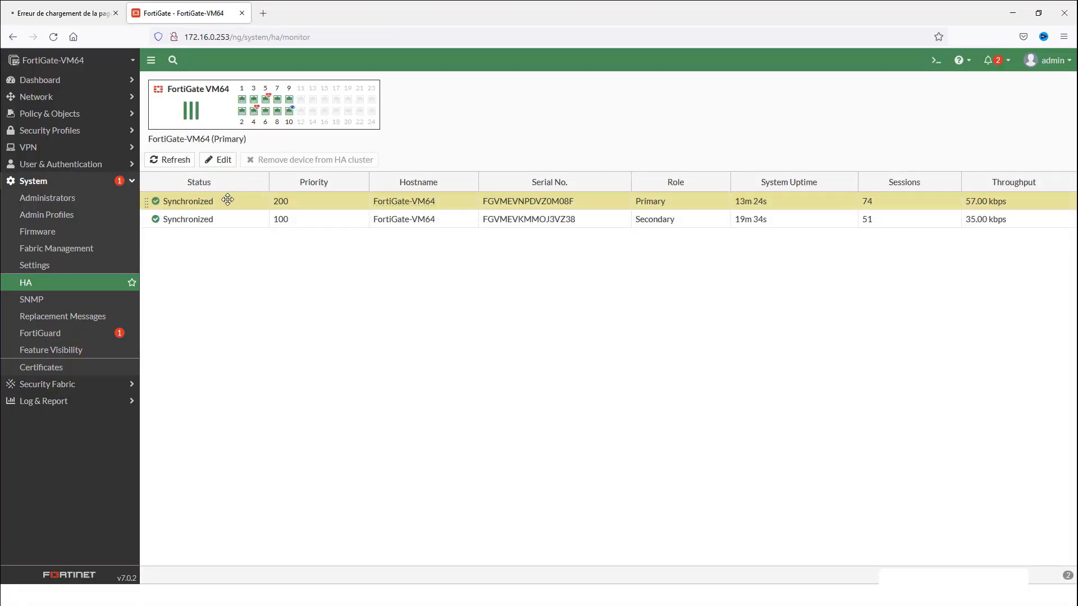
pyautogui.click(223, 160)
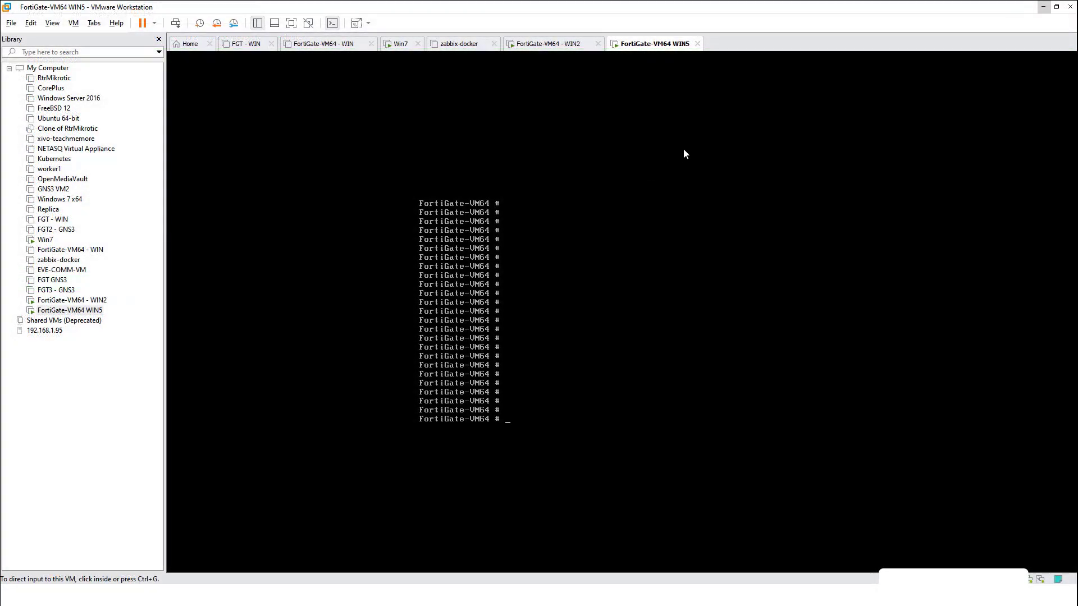
# Run 'get sys int p' on WIN5, showing port1 at 172.16.0.253 up, then move to WIN2's console
pyautogui.click(617, 331)
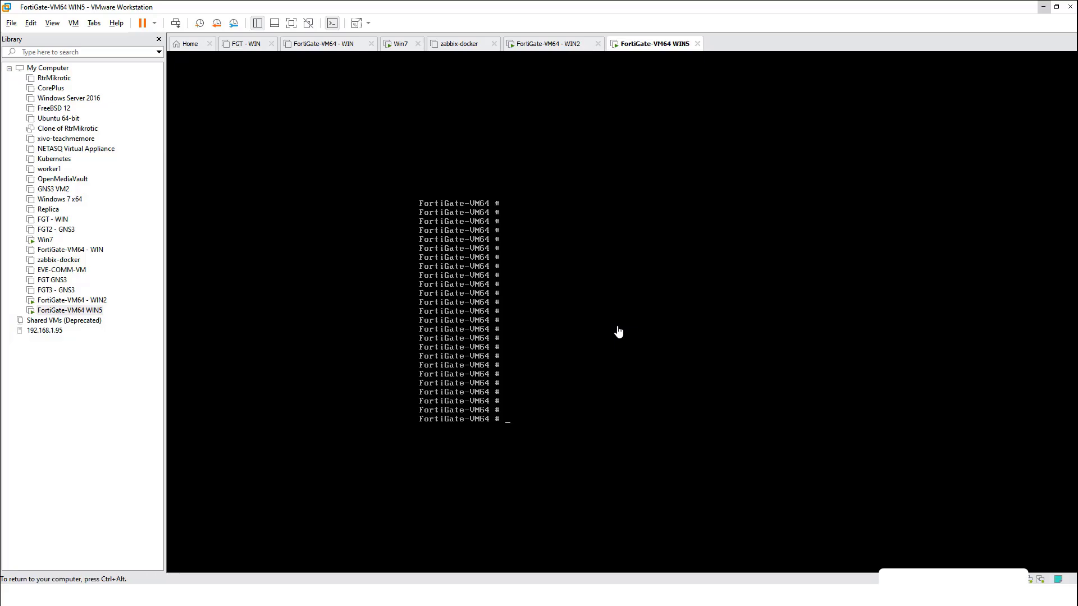
pyautogui.write('get sys int p')
pyautogui.press('Return')
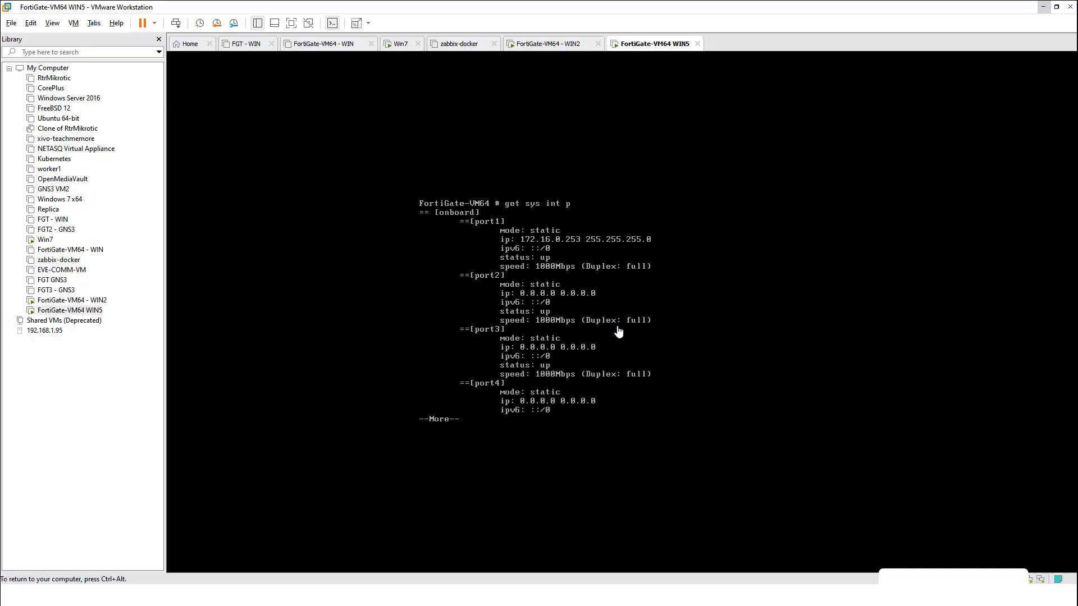
pyautogui.hotkey('ctrl', 'alt')
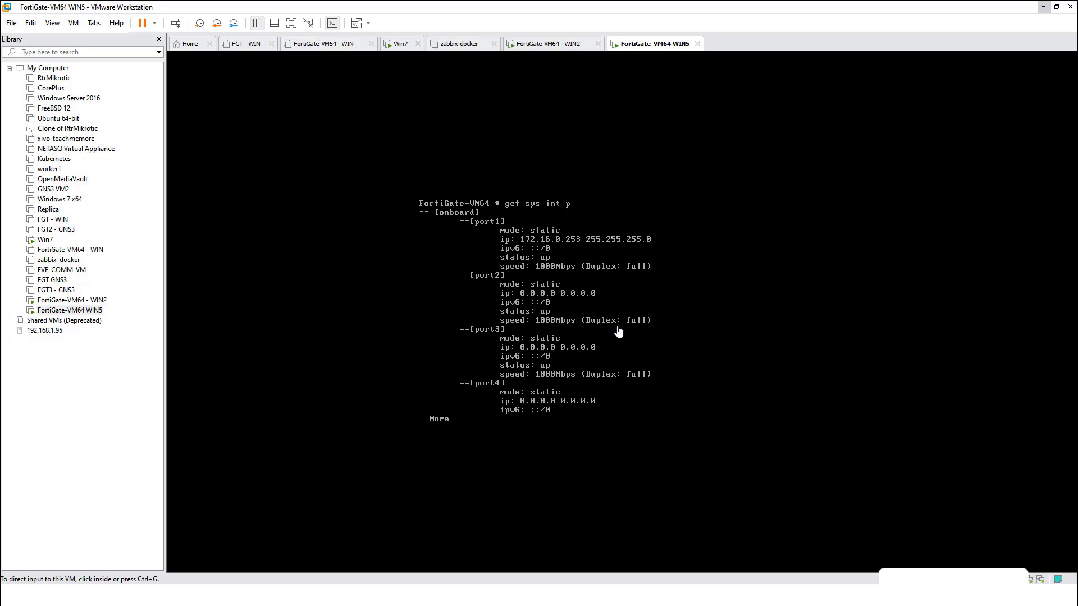
pyautogui.hotkey('ctrl', 'shift', 'Tab')
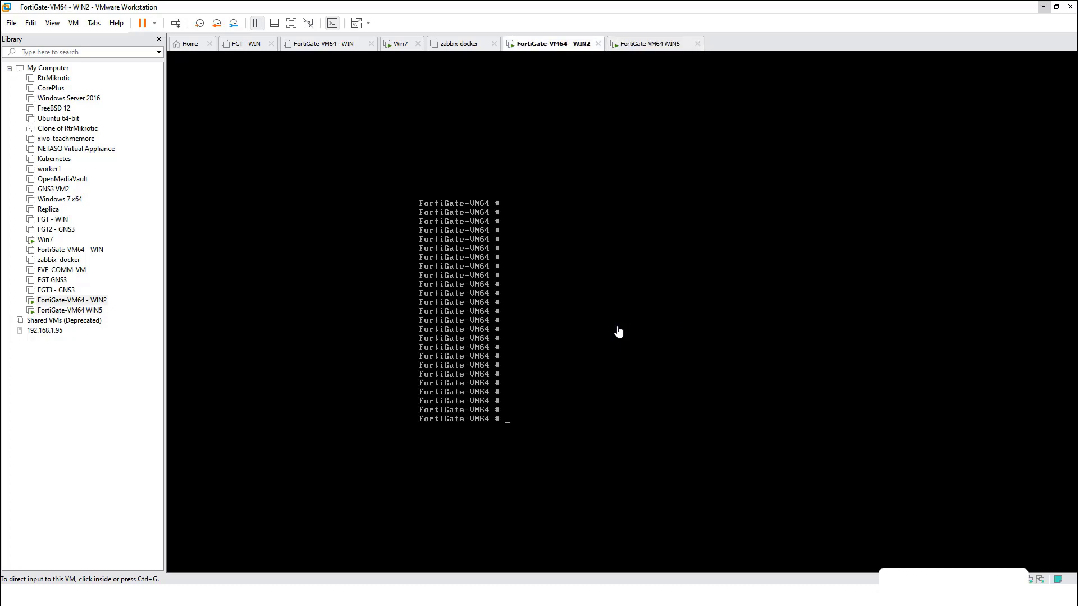
# List WIN2's interfaces and page through to show port1 at 172.16.0.253 and port10 at 192.168.87.62
pyautogui.click(618, 332)
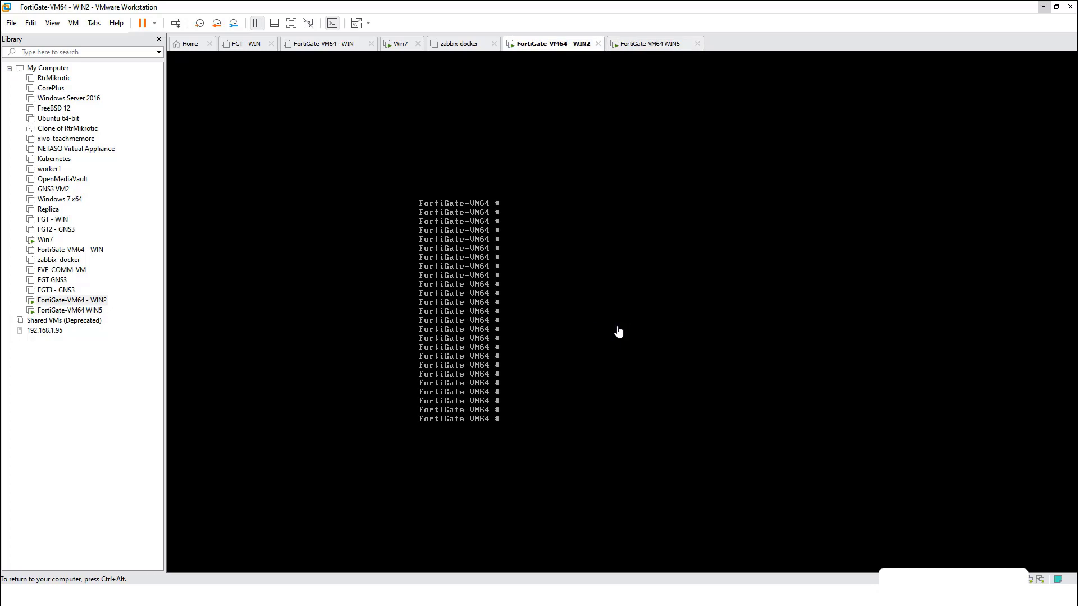
pyautogui.write('ge')
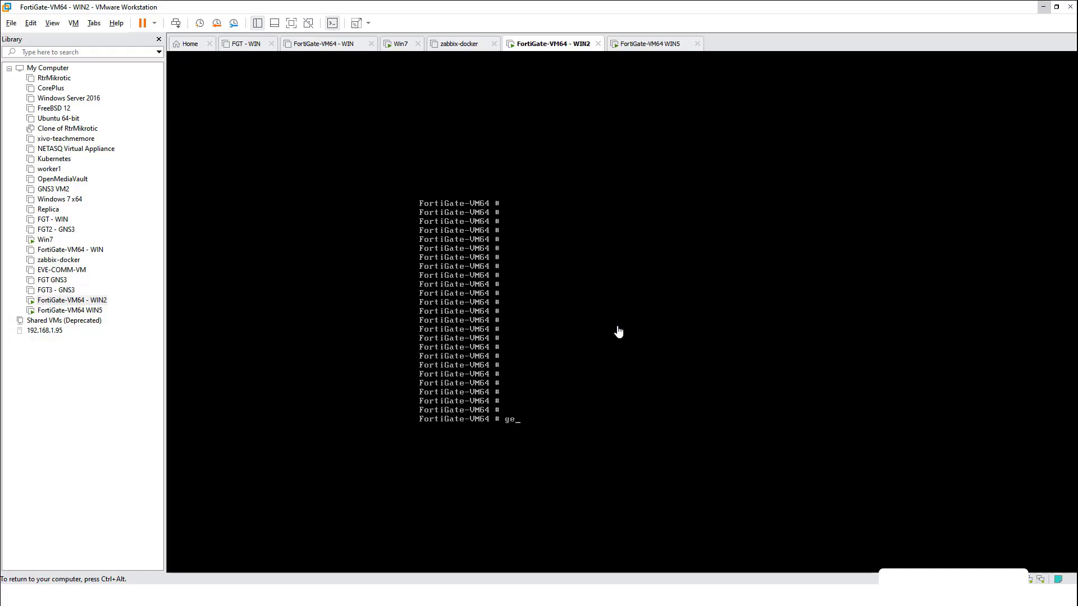
pyautogui.write('t syus int p')
pyautogui.press('Return')
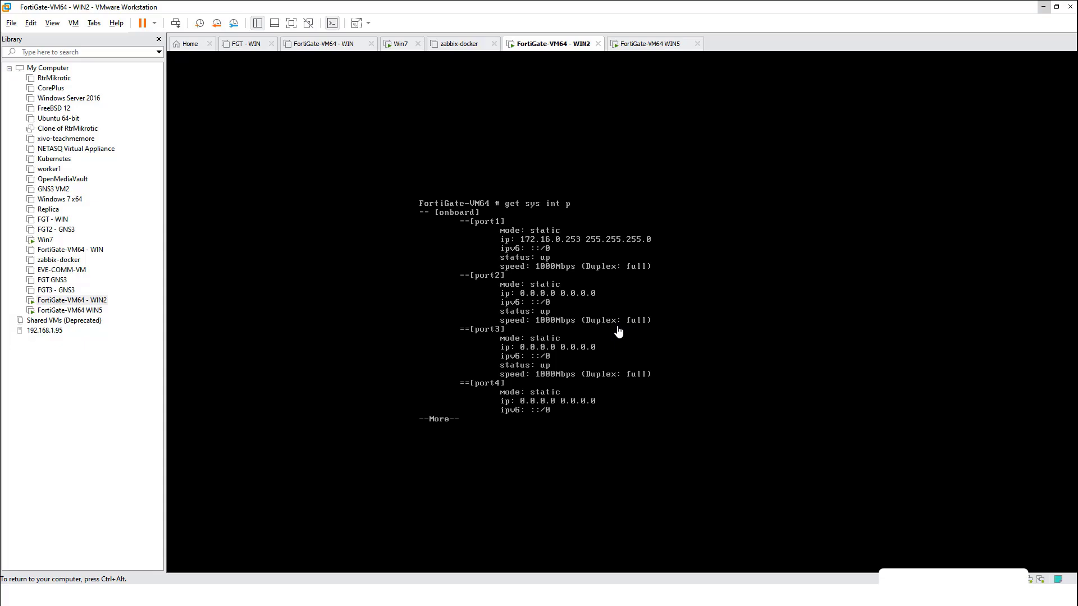
pyautogui.hotkey('ctrl', 'alt')
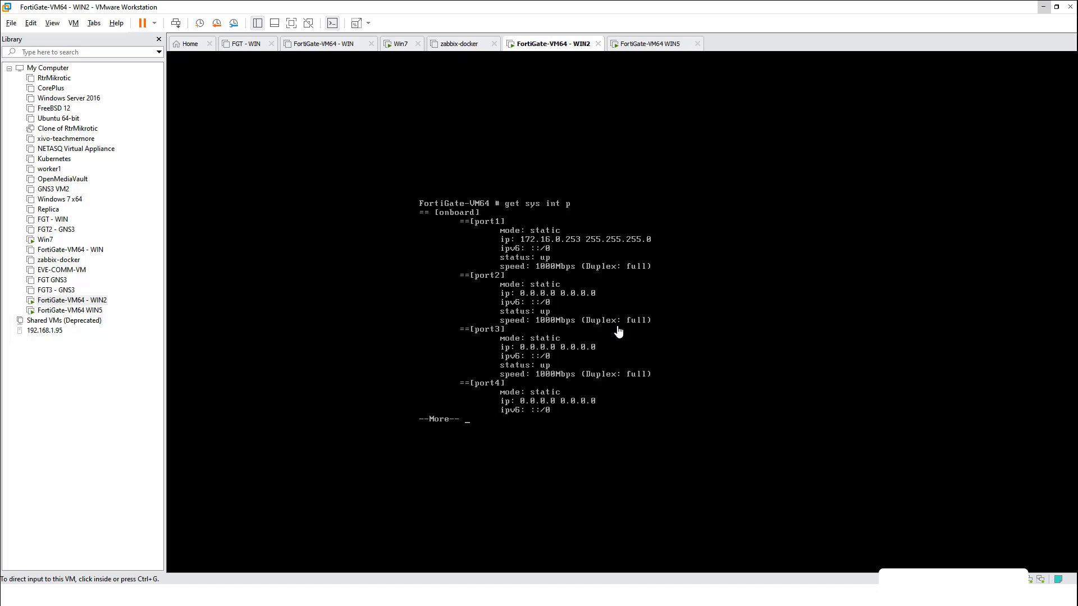
pyautogui.click(619, 331)
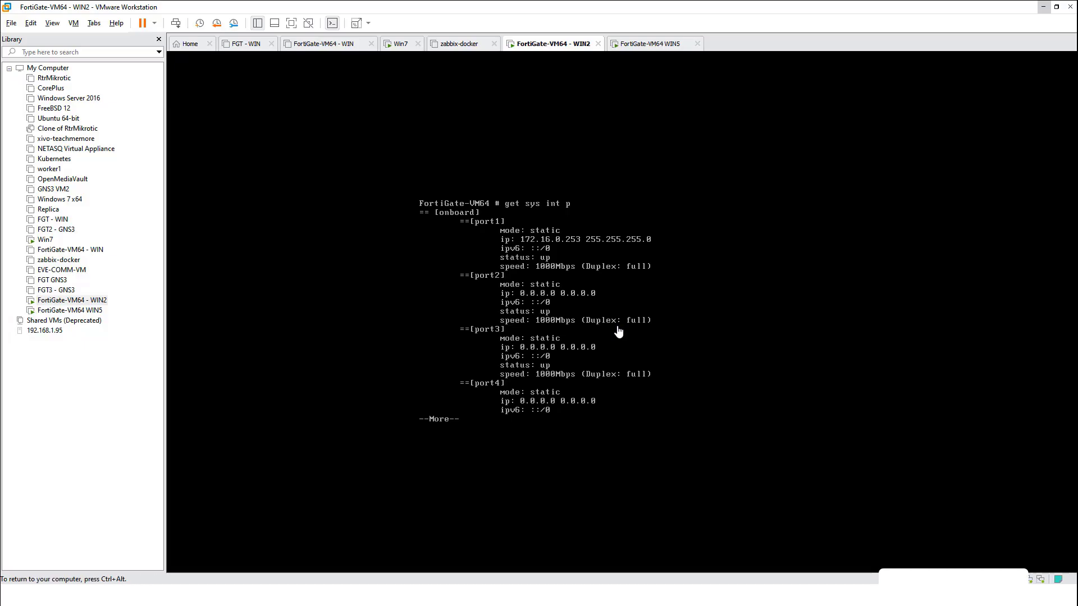
pyautogui.press('Return')
pyautogui.press('Return')
pyautogui.press('Return')
pyautogui.press('Return')
pyautogui.press('Return')
pyautogui.press('Return')
pyautogui.press('Return')
pyautogui.press('Return')
pyautogui.press('Return')
pyautogui.press('Return')
pyautogui.press('Return')
pyautogui.press('Return')
pyautogui.press('Return')
pyautogui.press('Return')
pyautogui.press('Return')
pyautogui.press('Return')
pyautogui.press('Return')
pyautogui.press('Return')
pyautogui.press('Return')
pyautogui.press('Return')
pyautogui.press('Return')
pyautogui.press('Return')
pyautogui.press('Return')
pyautogui.press('Return')
pyautogui.press('Return')
pyautogui.press('Return')
pyautogui.press('Return')
pyautogui.press('Return')
pyautogui.press('Return')
pyautogui.press('Return')
pyautogui.press('Return')
pyautogui.press('Return')
pyautogui.press('Return')
pyautogui.press('Return')
pyautogui.press('Return')
pyautogui.press('Return')
pyautogui.press('Return')
pyautogui.press('Return')
pyautogui.press('Return')
pyautogui.press('Return')
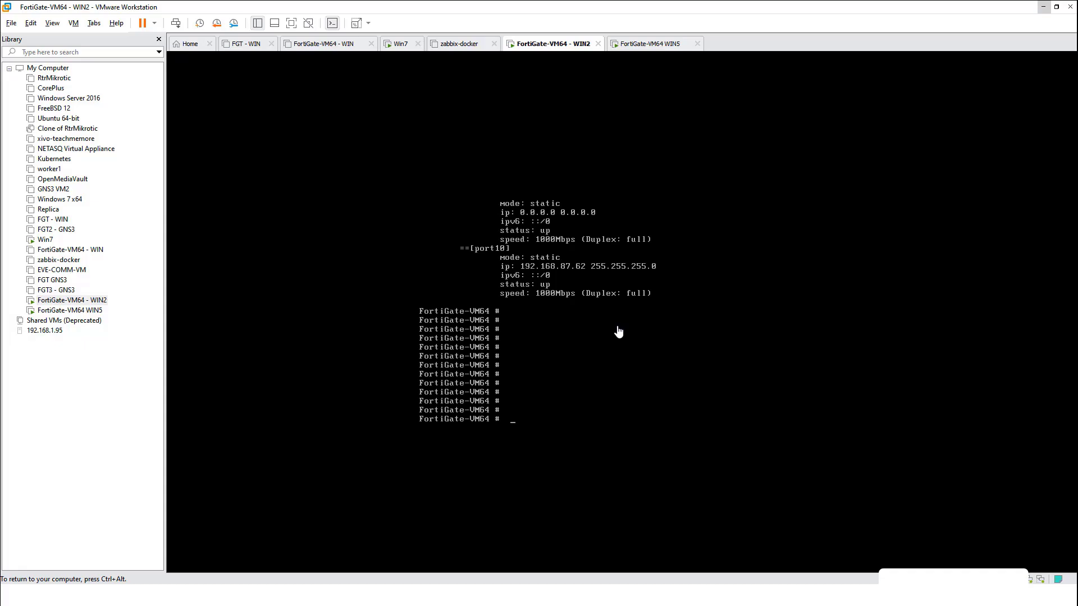
pyautogui.hotkey('ctrl', 'alt')
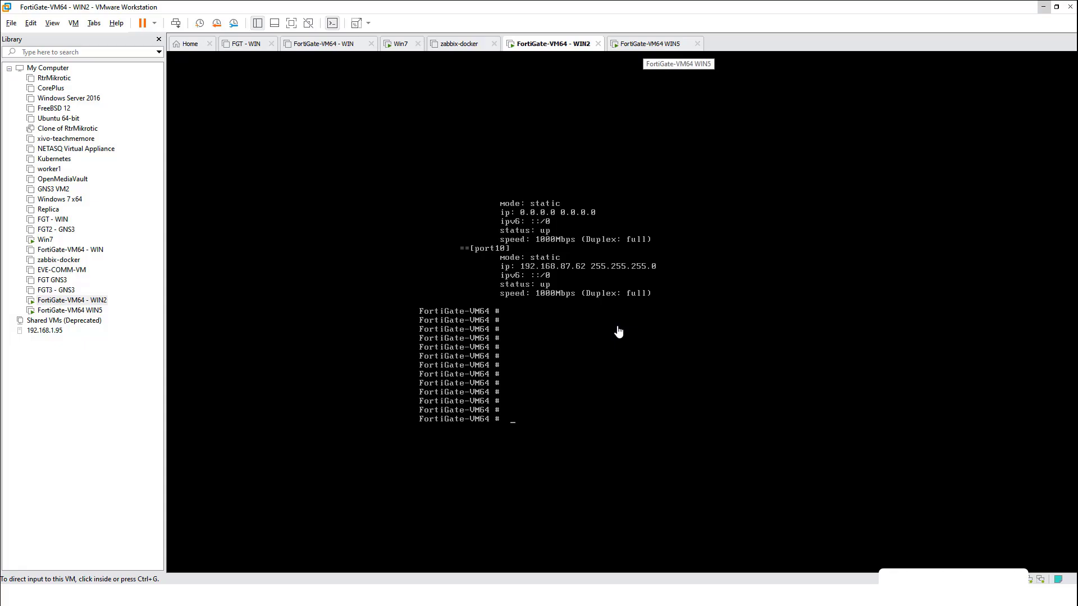
# On WIN5, rerun the interface listing from history and page through to port10 at 192.168.87.62
pyautogui.click(643, 44)
pyautogui.click(618, 331)
pyautogui.press('Up')
pyautogui.press('Up')
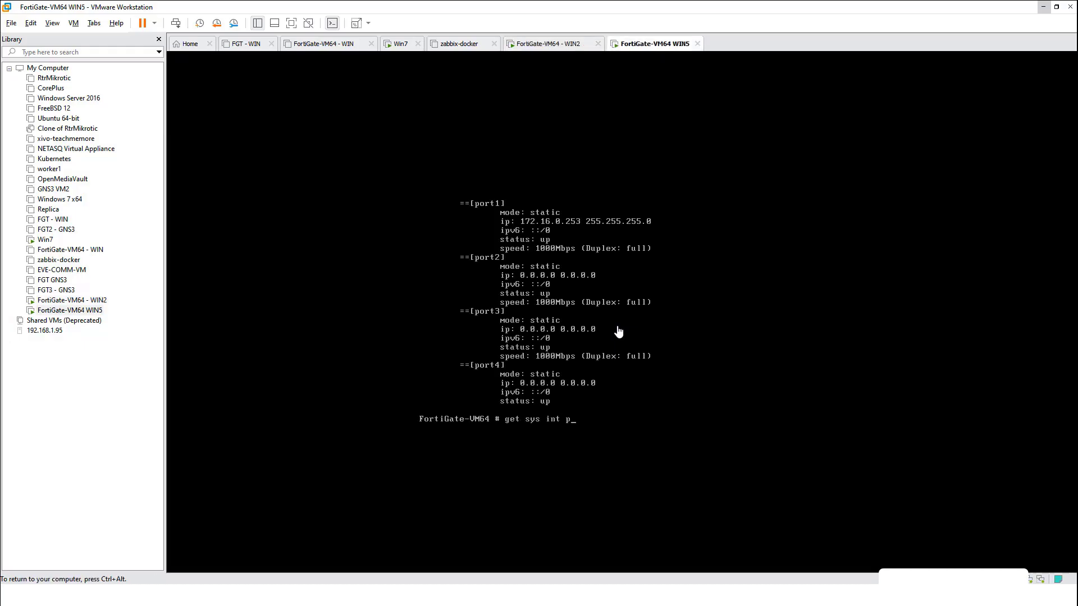
pyautogui.press('Down')
pyautogui.press('Return')
pyautogui.press('space')
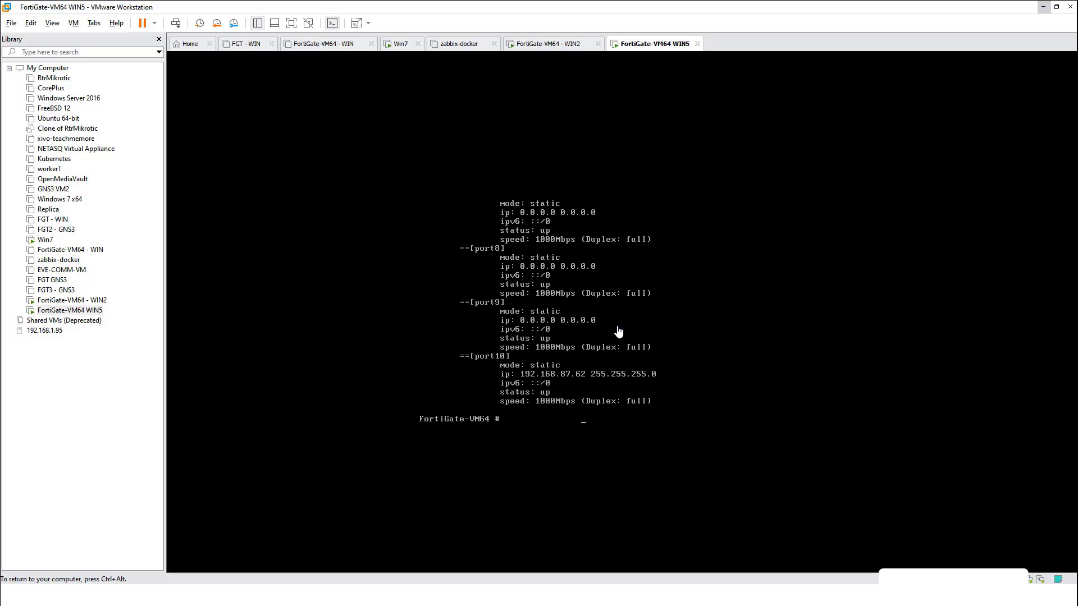
pyautogui.hotkey('ctrl', 'alt')
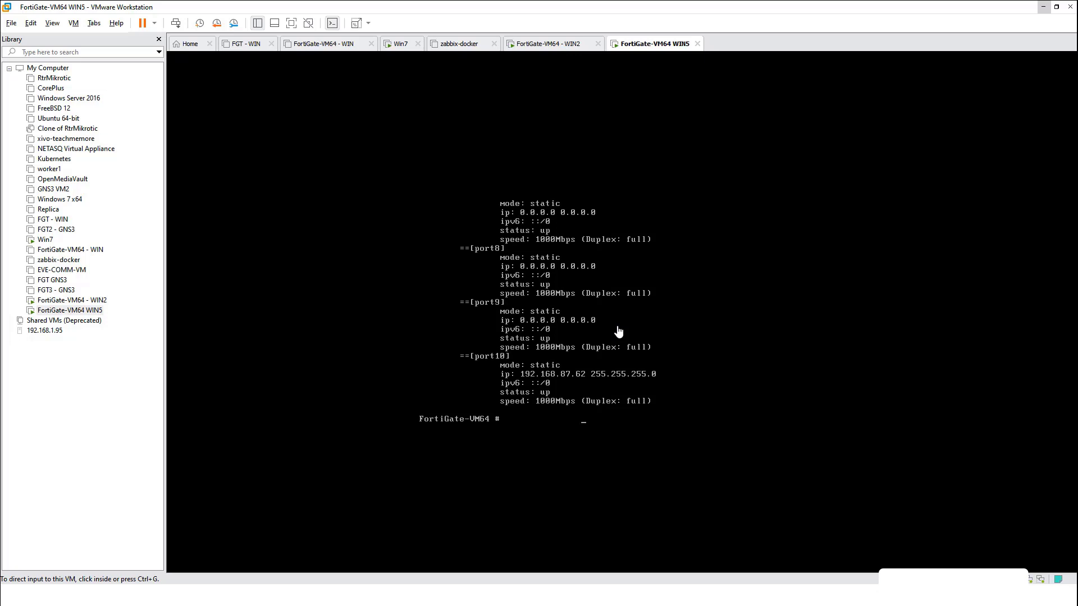
pyautogui.click(619, 332)
pyautogui.press('Return')
pyautogui.press('Return')
pyautogui.press('Return')
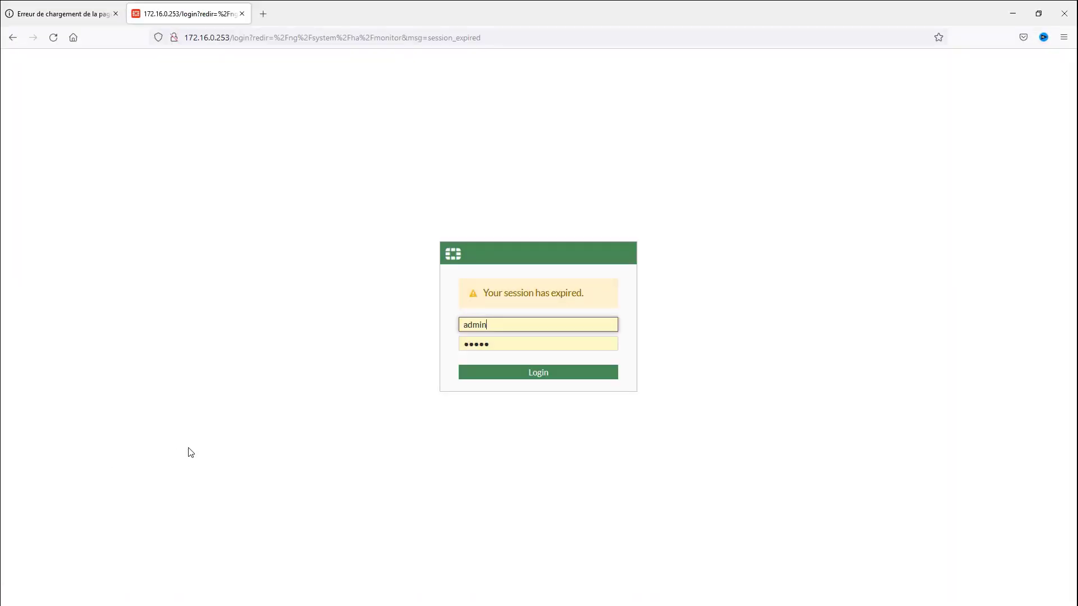
# Log back in, skip FortiGate Setup and the FortiOS 7.0.0 notice, and select the Secondary unit's row
pyautogui.click(480, 378)
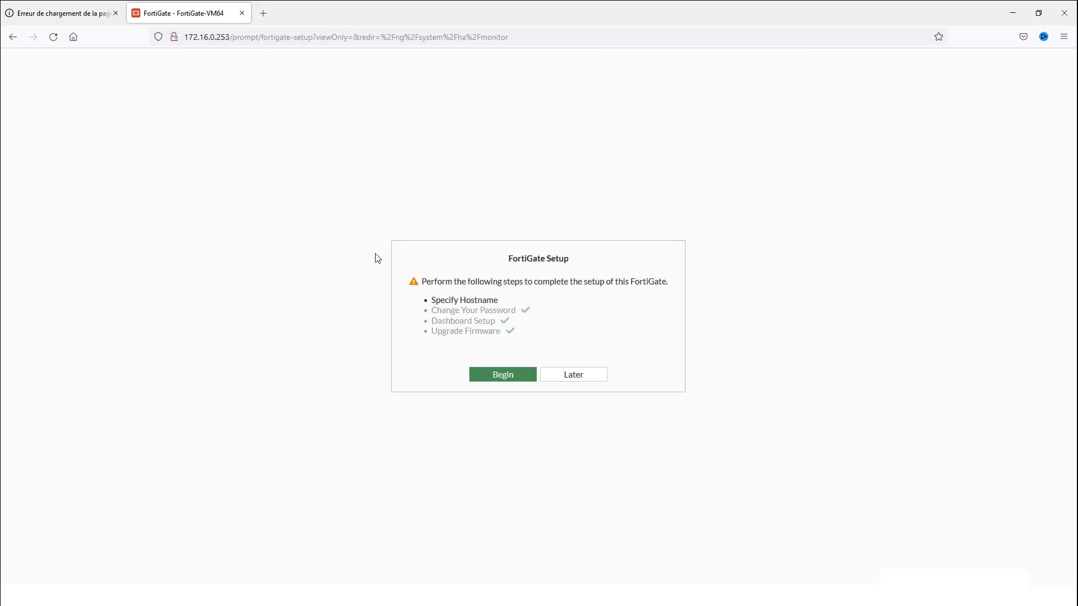
pyautogui.click(573, 375)
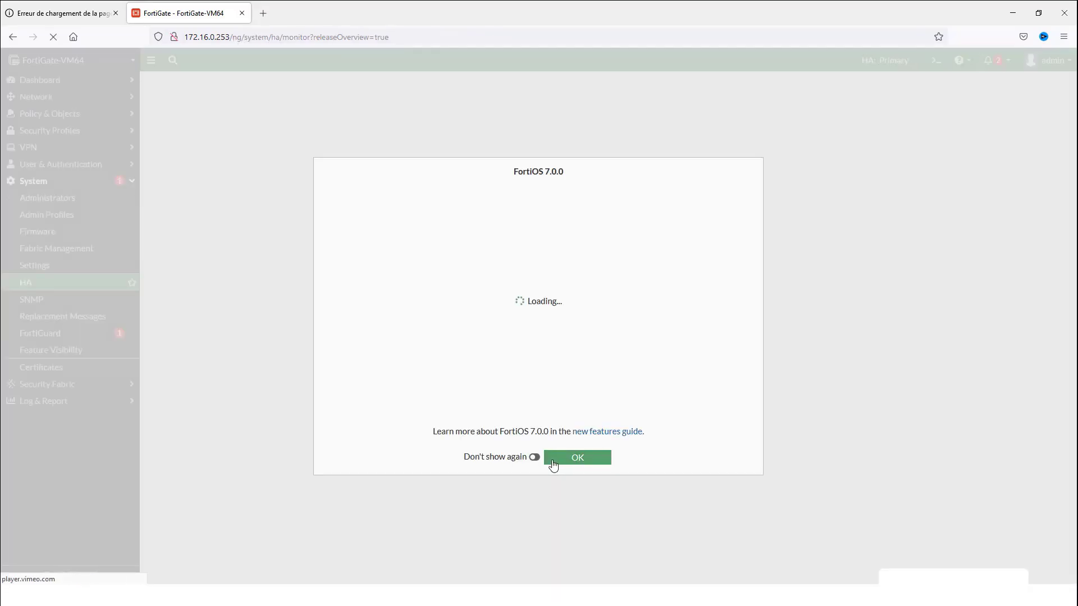
pyautogui.click(571, 461)
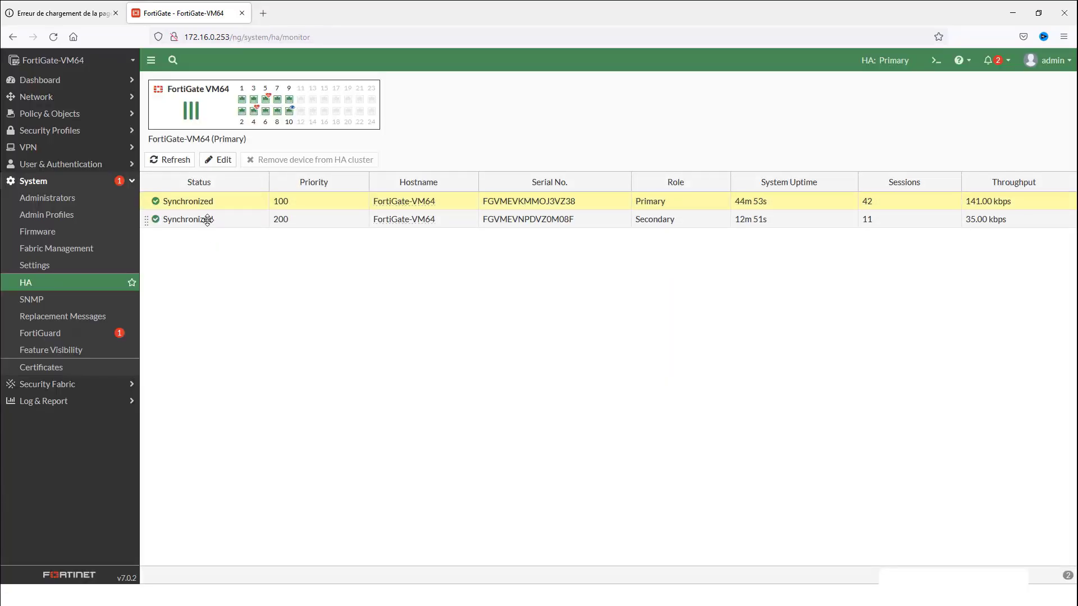
pyautogui.click(209, 220)
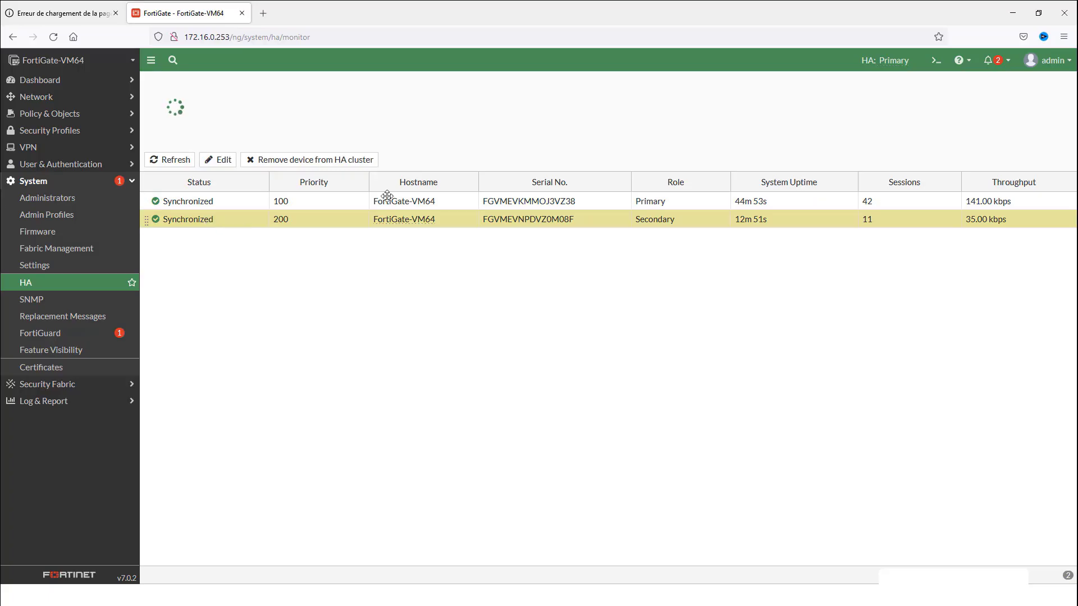
pyautogui.click(1013, 13)
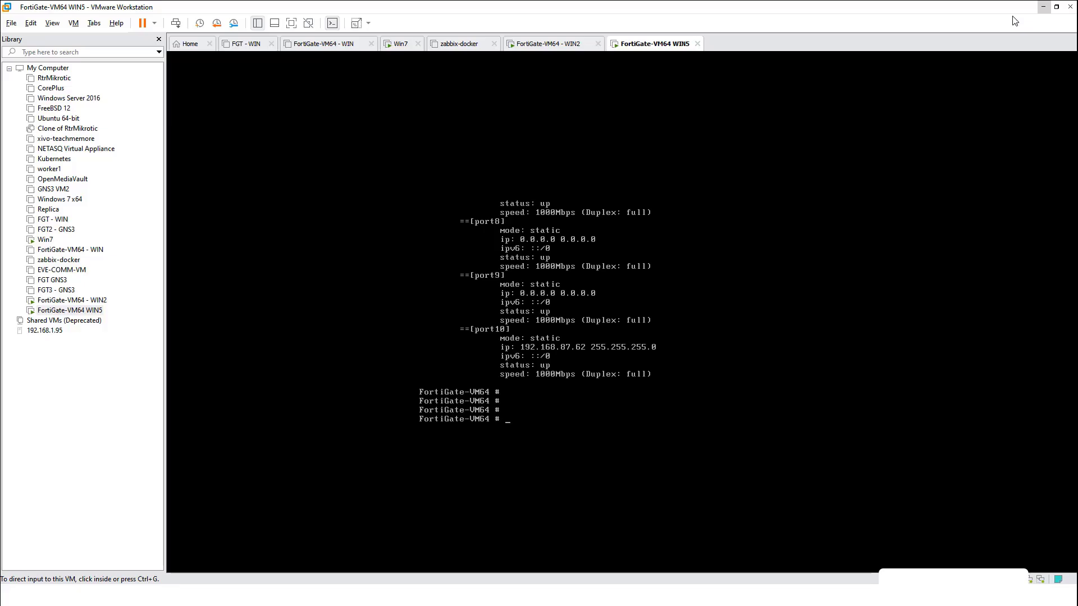
pyautogui.click(154, 23)
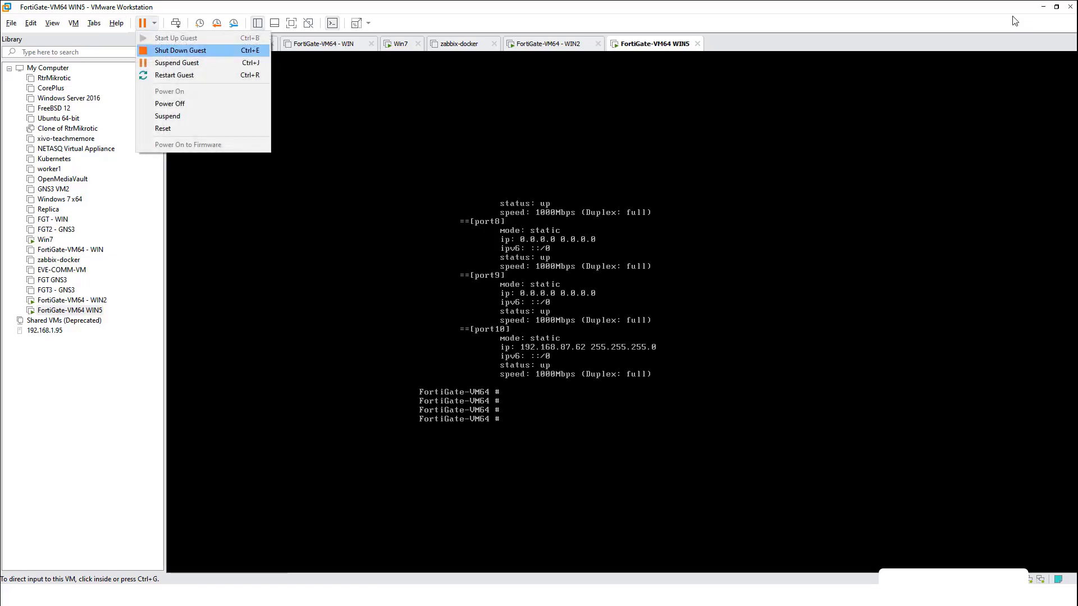
pyautogui.press('Return')
pyautogui.press('Return')
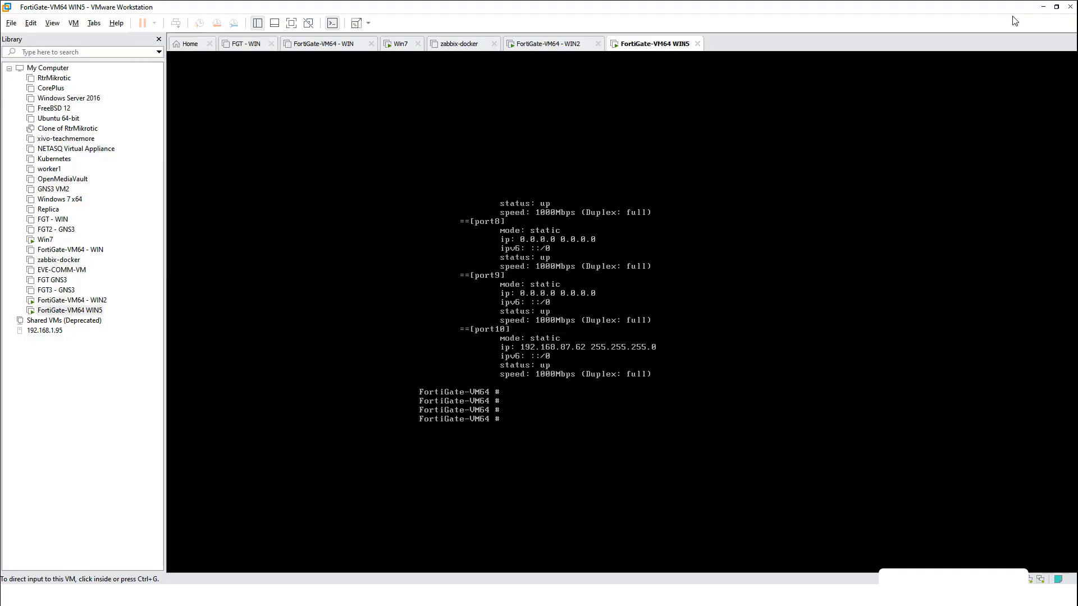
pyautogui.click(548, 43)
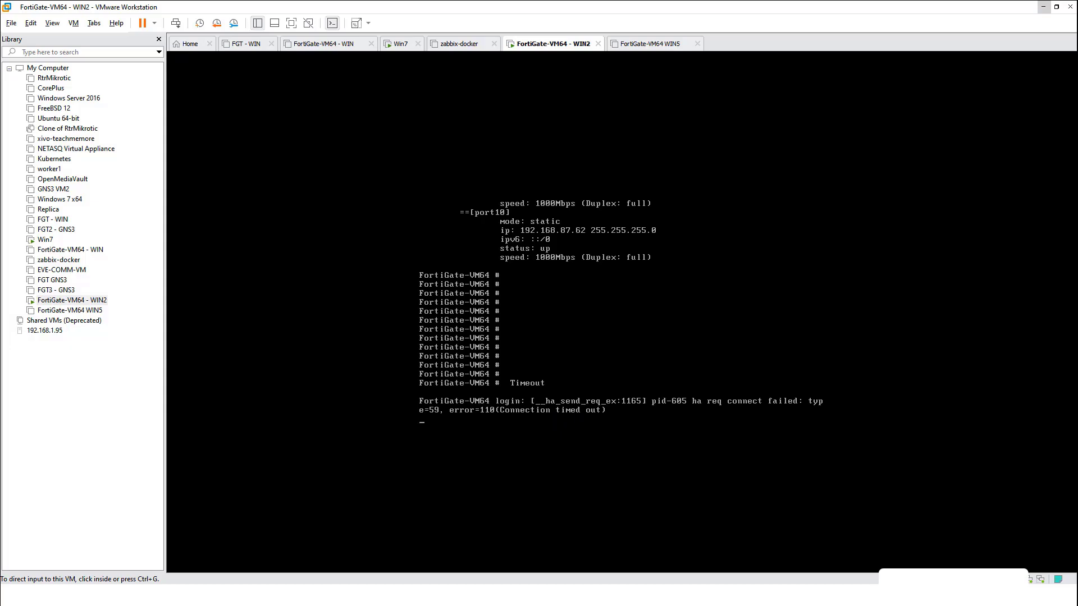
pyautogui.hotkey('alt', 'Tab')
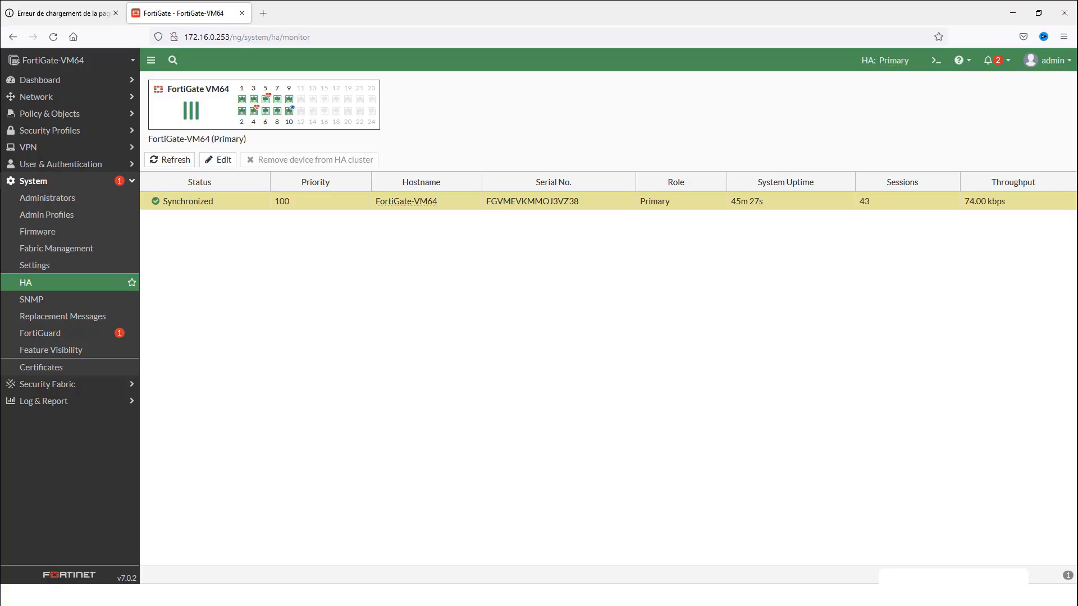
pyautogui.hotkey('alt', 'Tab')
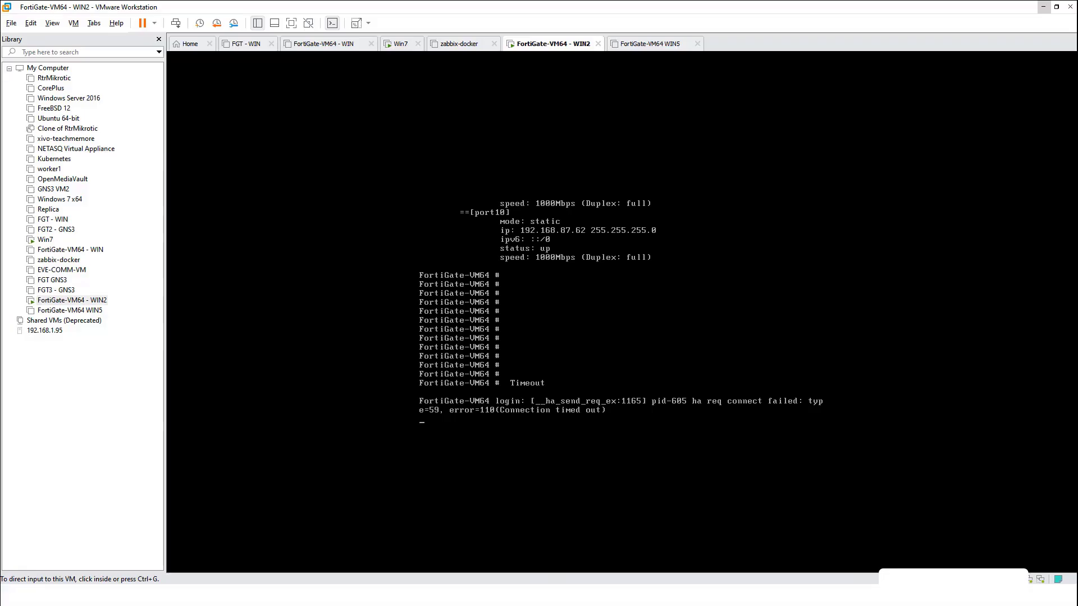
# Log into the WIN2 FortiGate console as admin
pyautogui.hotkey('ctrl', 'g')
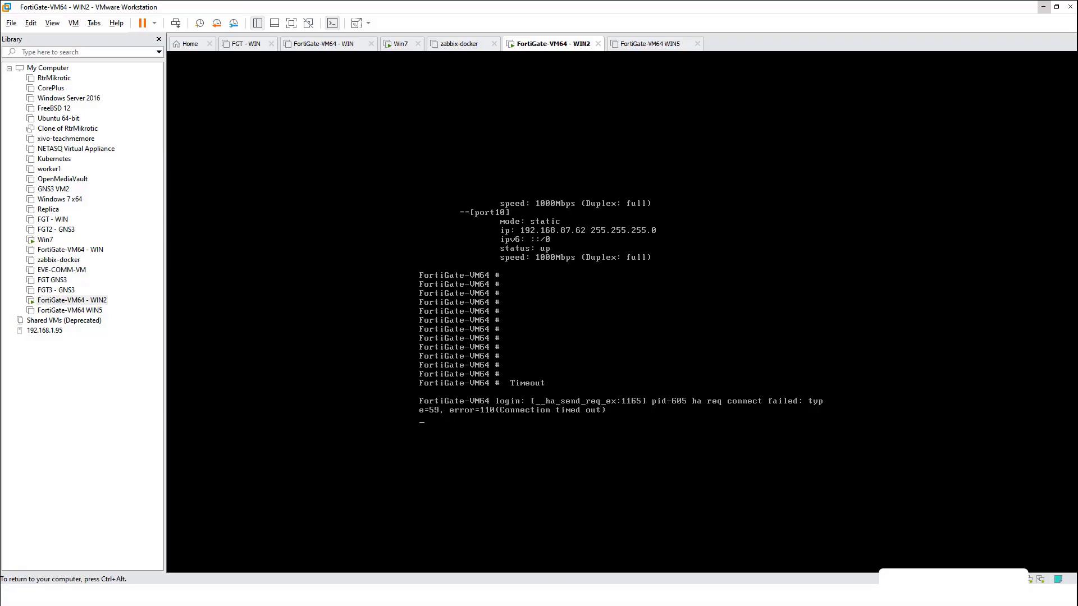
pyautogui.press('Return')
pyautogui.press('Return')
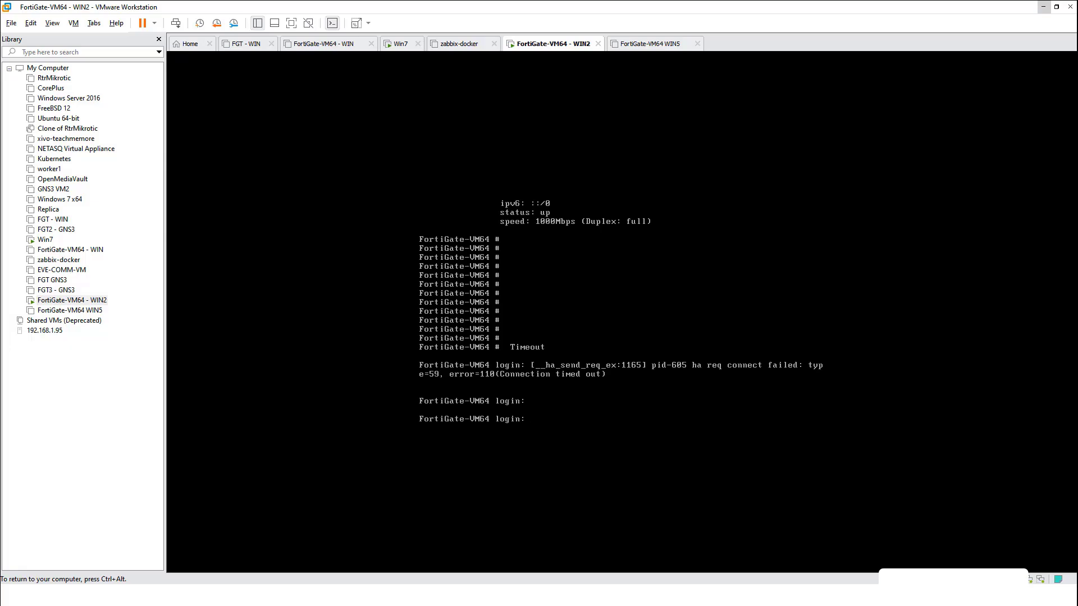
pyautogui.write('admin')
pyautogui.press('Return')
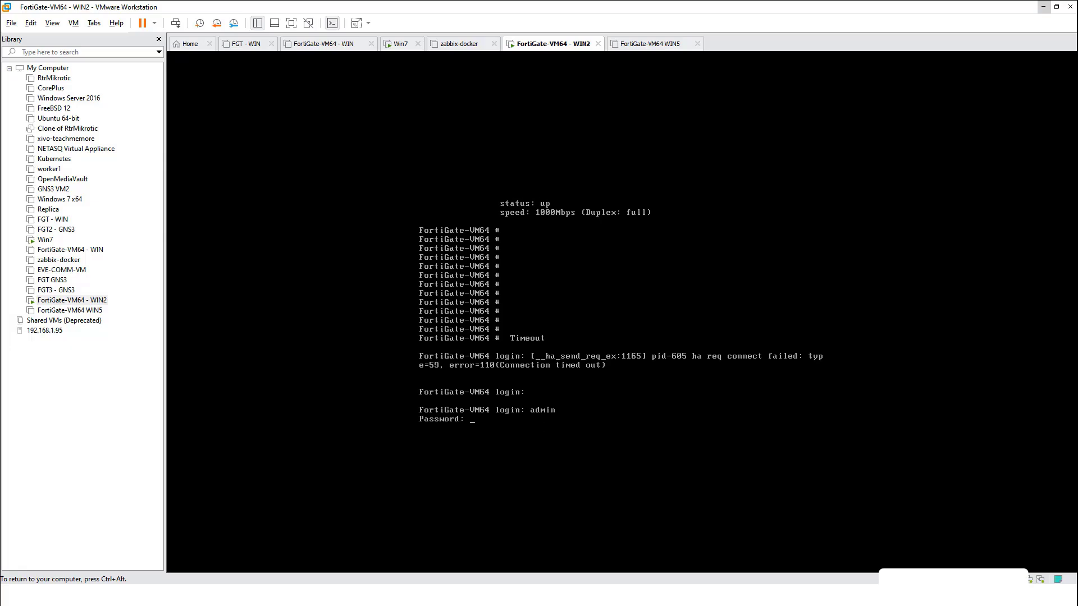
pyautogui.press('Return')
# List WIN2's physical interfaces with 'get sys int p', then view the powered-off WIN5 VM's summary
pyautogui.write('get')
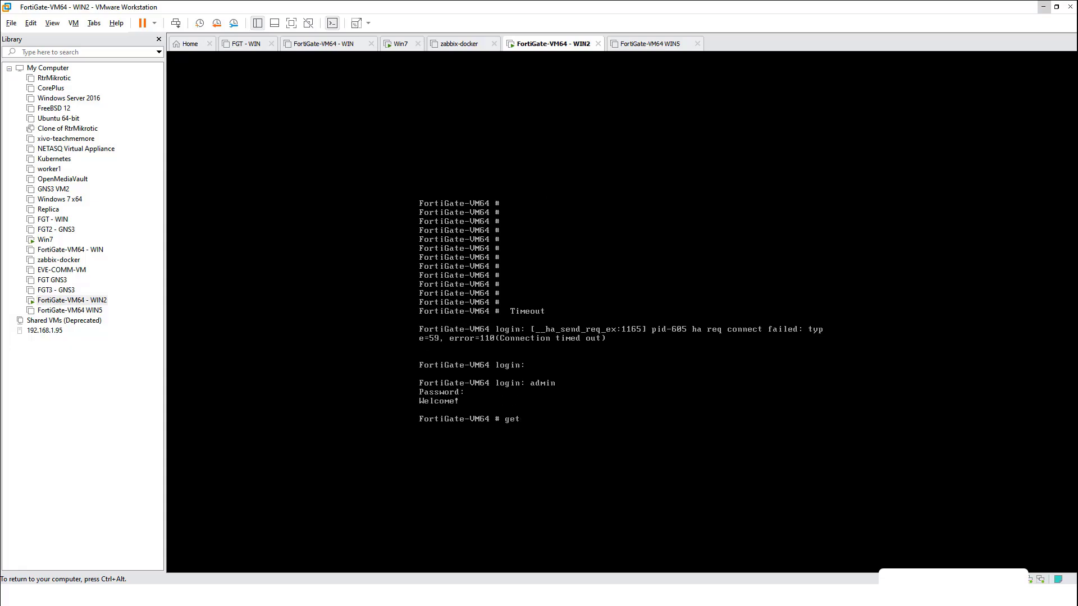
pyautogui.write(' sys int p')
pyautogui.press('Return')
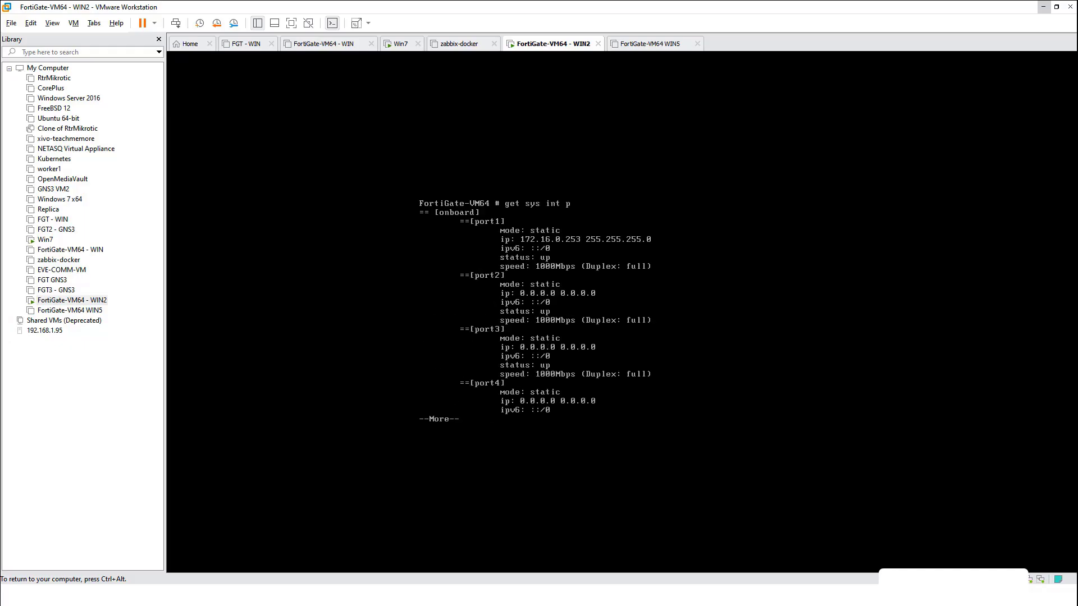
pyautogui.press('space')
pyautogui.hotkey('ctrl', 'alt')
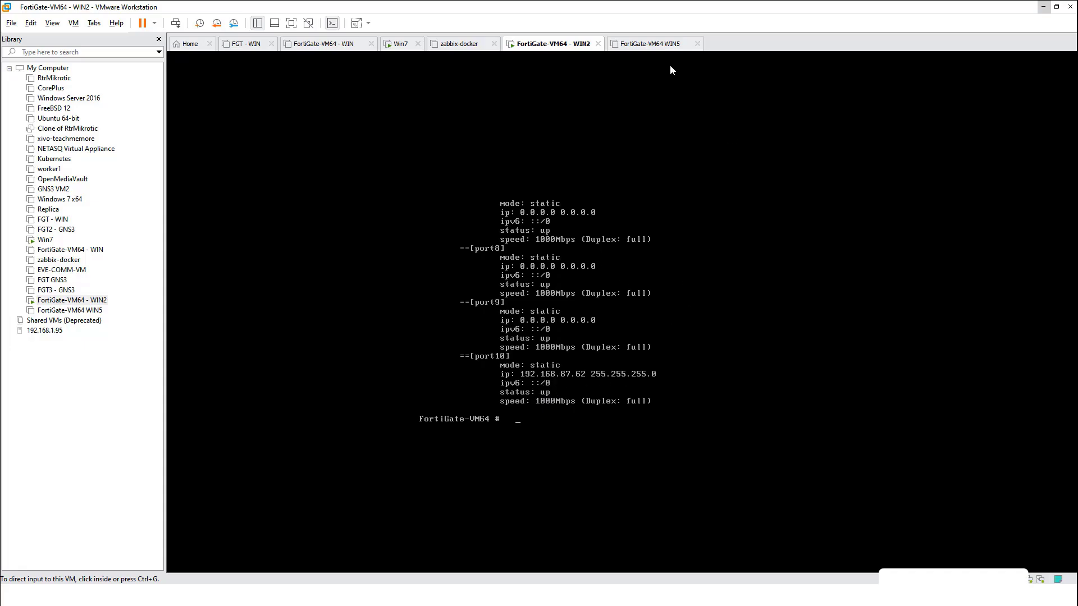
pyautogui.click(660, 48)
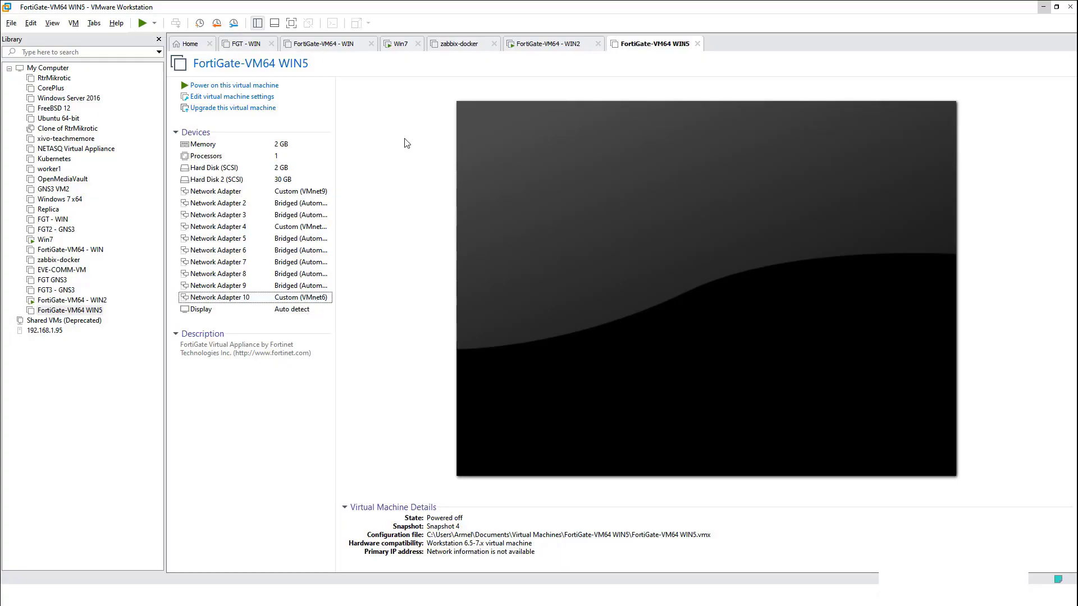
# From the WIN2 FortiGate console, ping 8.8.8.8, which shows 100% packet loss
pyautogui.click(546, 47)
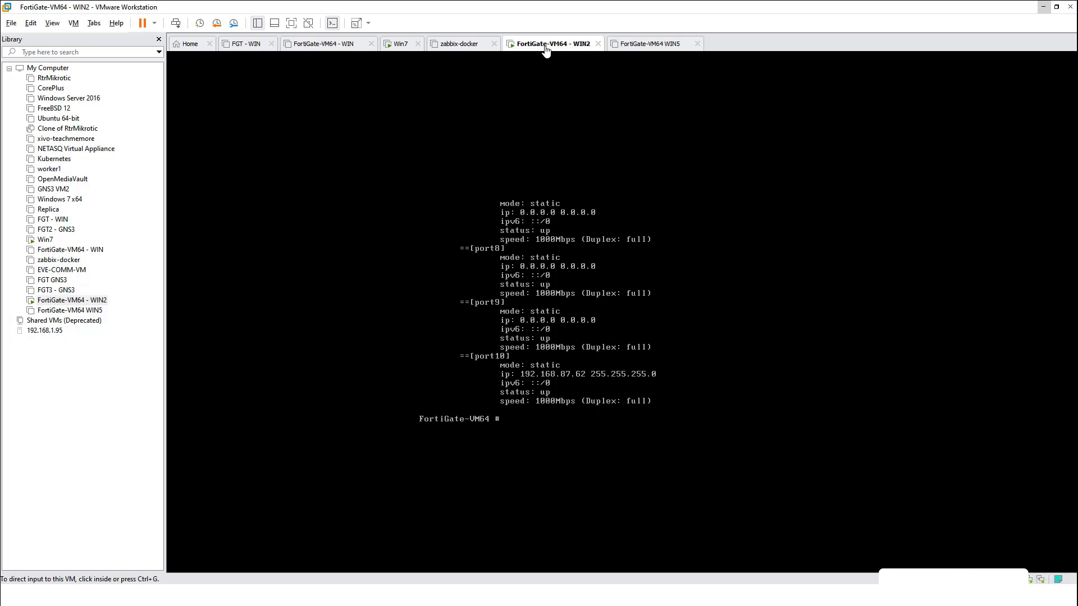
pyautogui.hotkey('ctrl', 'g')
pyautogui.write('get system  interface physical')
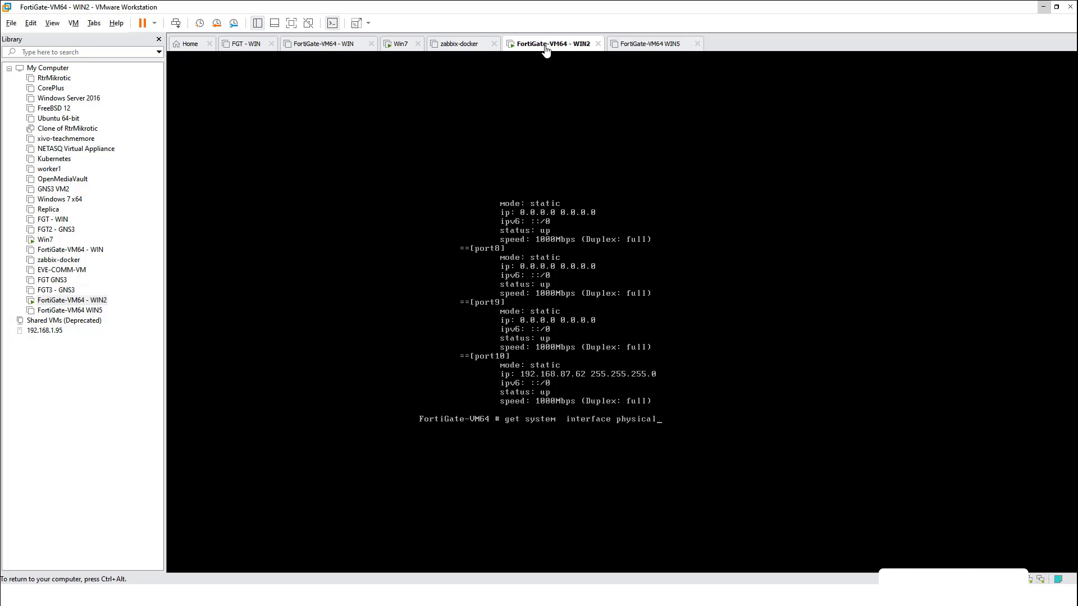
pyautogui.press('Up')
pyautogui.press('Up')
pyautogui.press('Up')
pyautogui.press('Down')
pyautogui.press('Return')
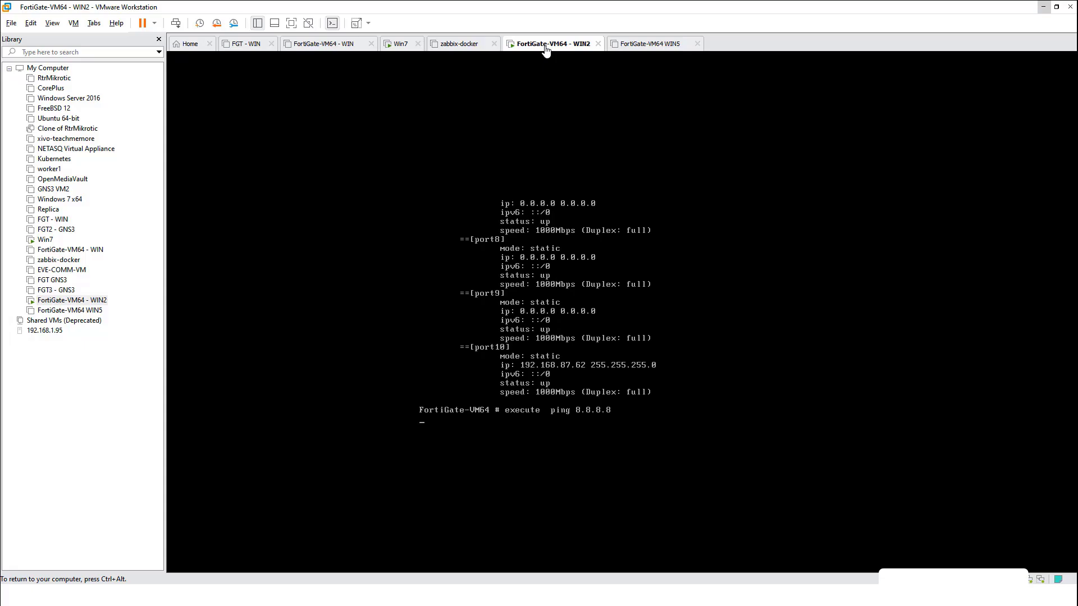
pyautogui.hotkey('ctrl', 'c')
# Ping 192.168.87.245 from WIN2, which also fails with 100% packet loss
pyautogui.press('Up')
pyautogui.press('Up')
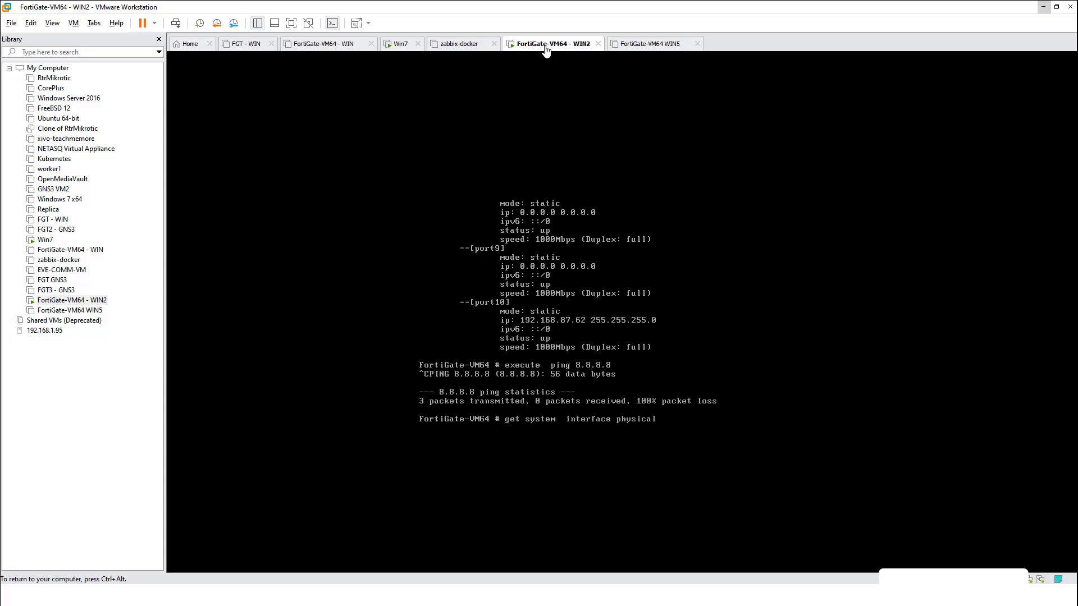
pyautogui.press('Down')
pyautogui.press('Up')
pyautogui.press('Up')
pyautogui.press('Return')
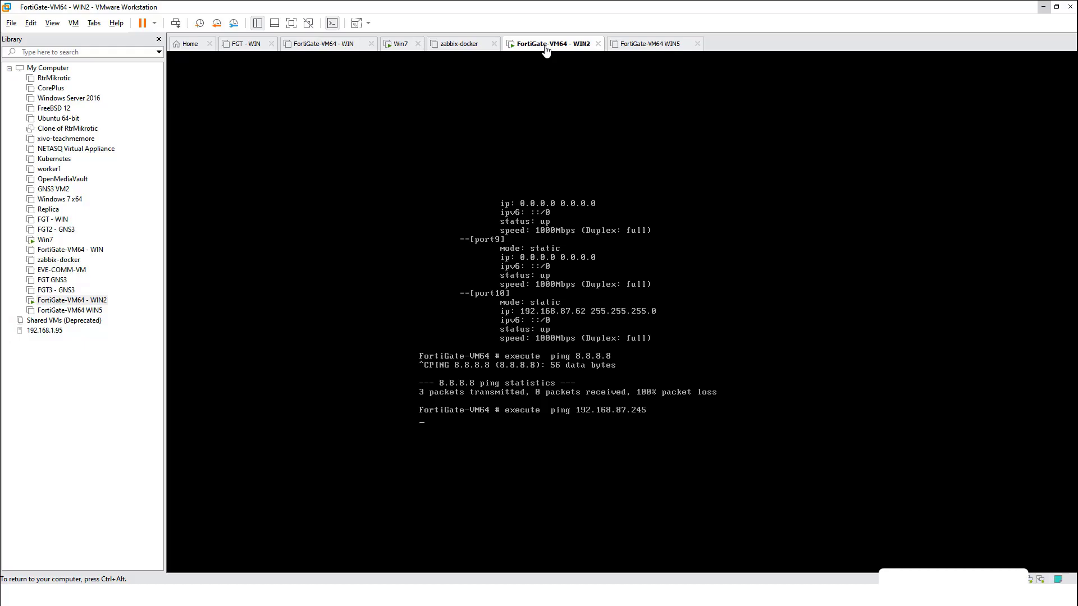
pyautogui.hotkey('ctrl', 'c')
pyautogui.hotkey('ctrl', 'alt')
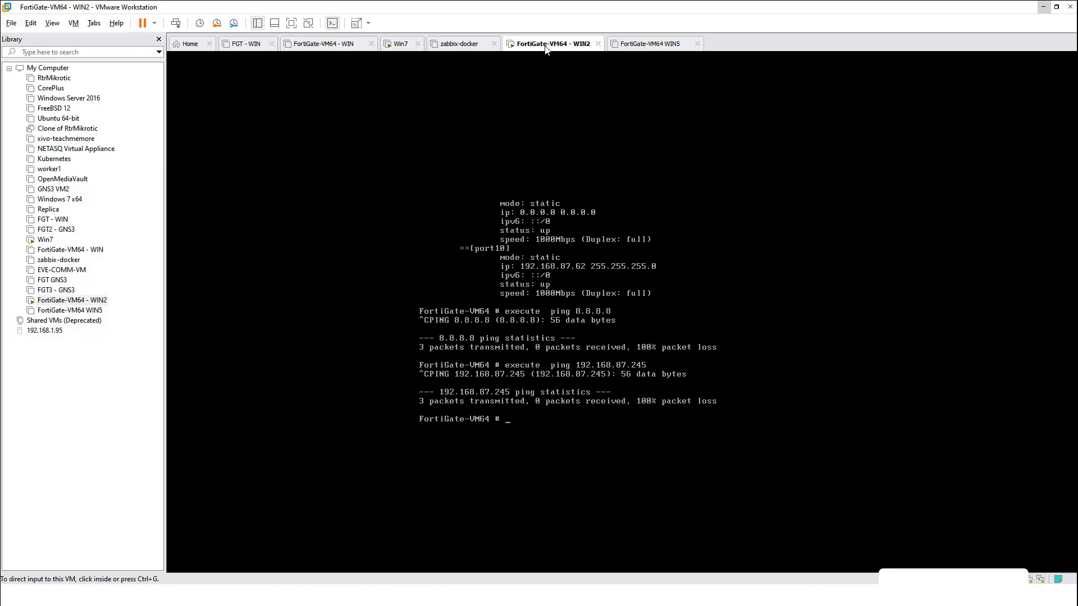
# Connect WIN2's Network Adapter 10 to the Custom VMnet6 network
pyautogui.hotkey('ctrl', 'd')
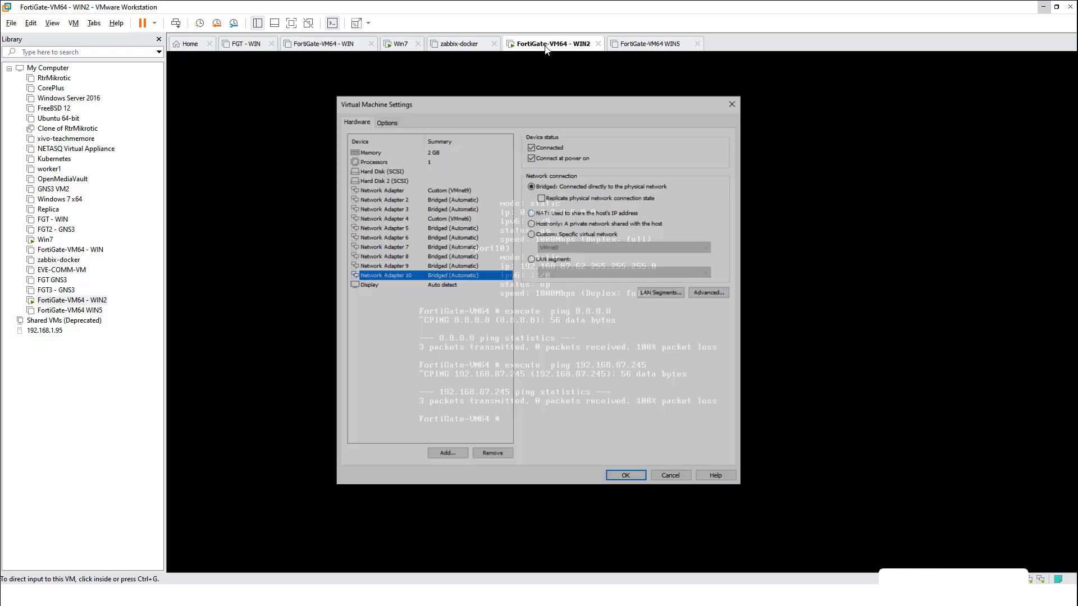
pyautogui.click(532, 234)
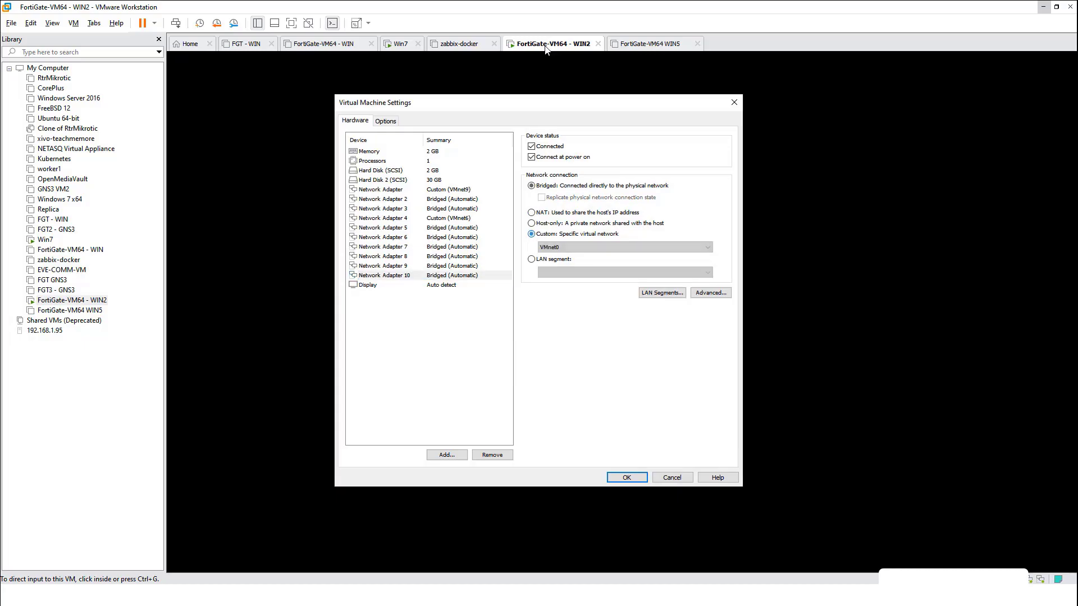
pyautogui.click(625, 247)
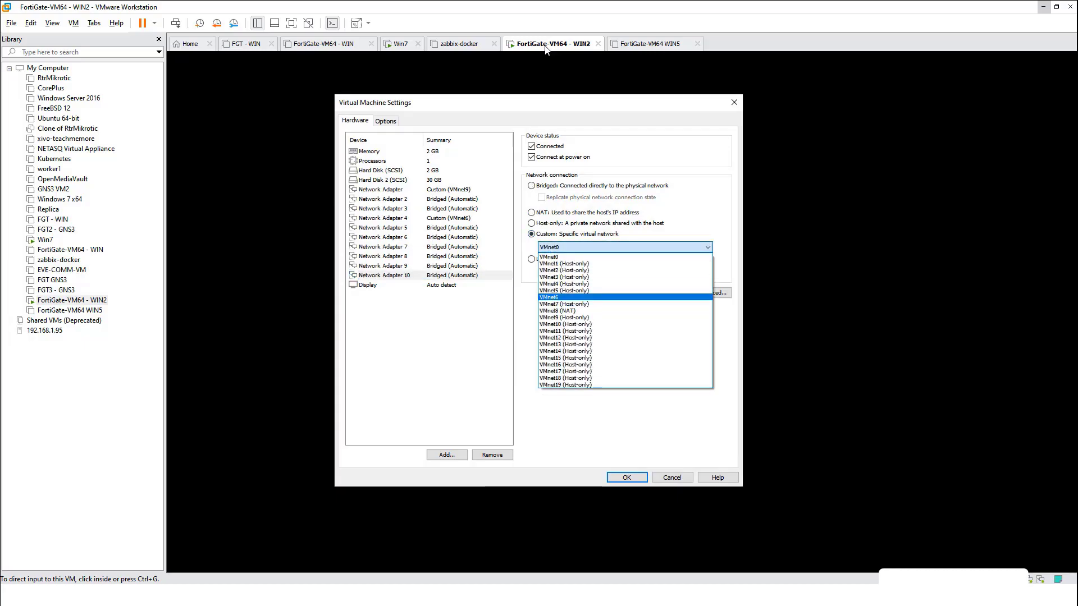
pyautogui.click(562, 297)
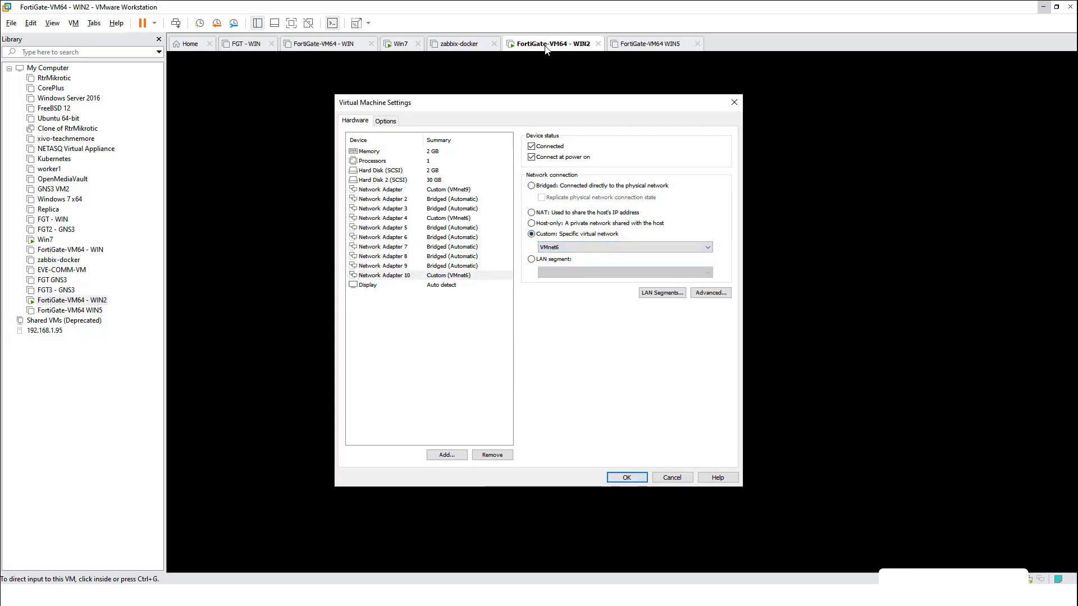
pyautogui.press('Return')
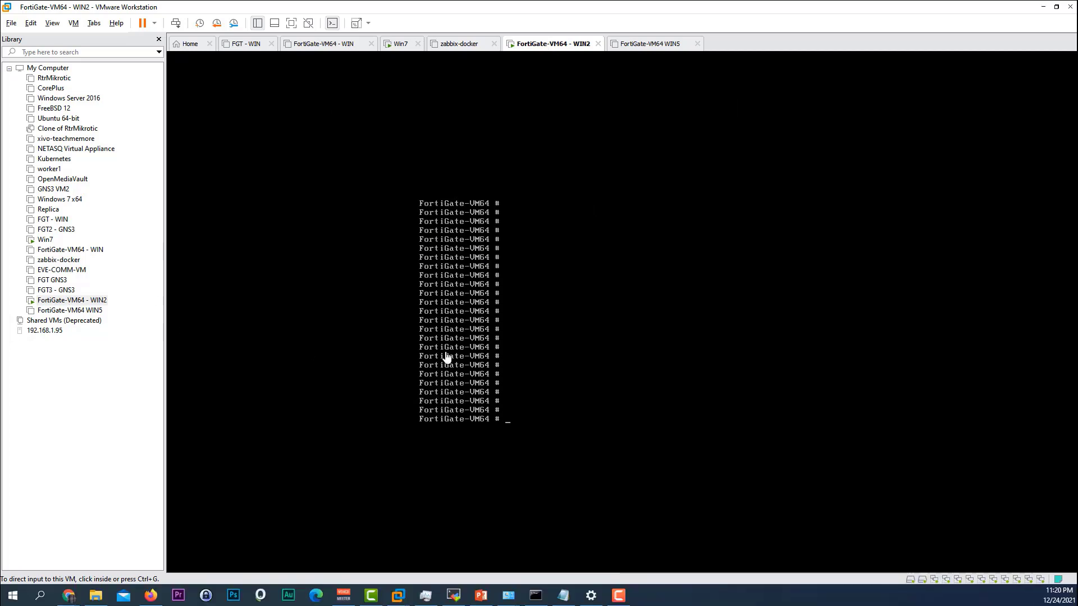
# Run 'execute ping 8.8.8.8' on the WIN2 FortiGate, getting 0% packet loss
pyautogui.click(579, 375)
pyautogui.write('execute  ping 8.8.8.8')
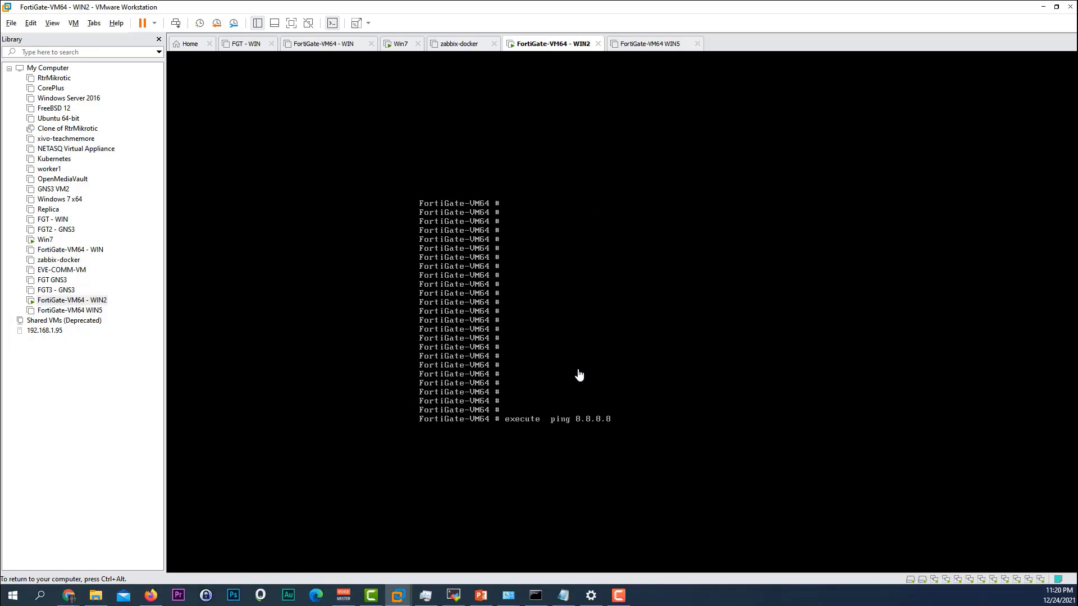
pyautogui.press('Return')
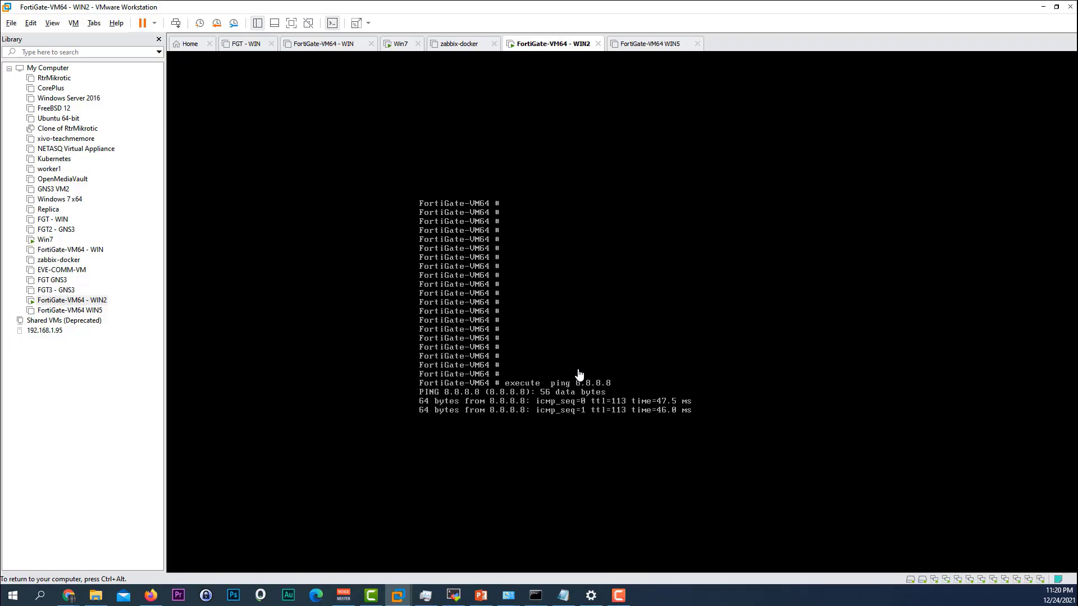
pyautogui.hotkey('ctrl', 'c')
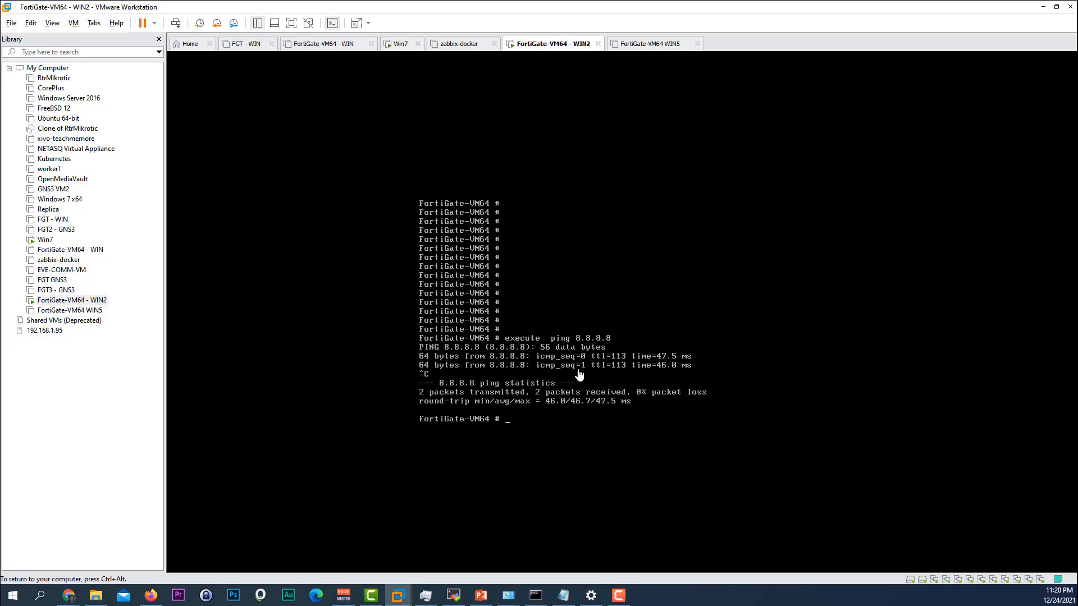
pyautogui.hotkey('ctrl', 'alt')
# On the Win7 client, run 'ping 8.8.8.8 -t' successfully, then minimize VMware to reveal the PowerPoint HA slide
pyautogui.moveTo(398, 595)
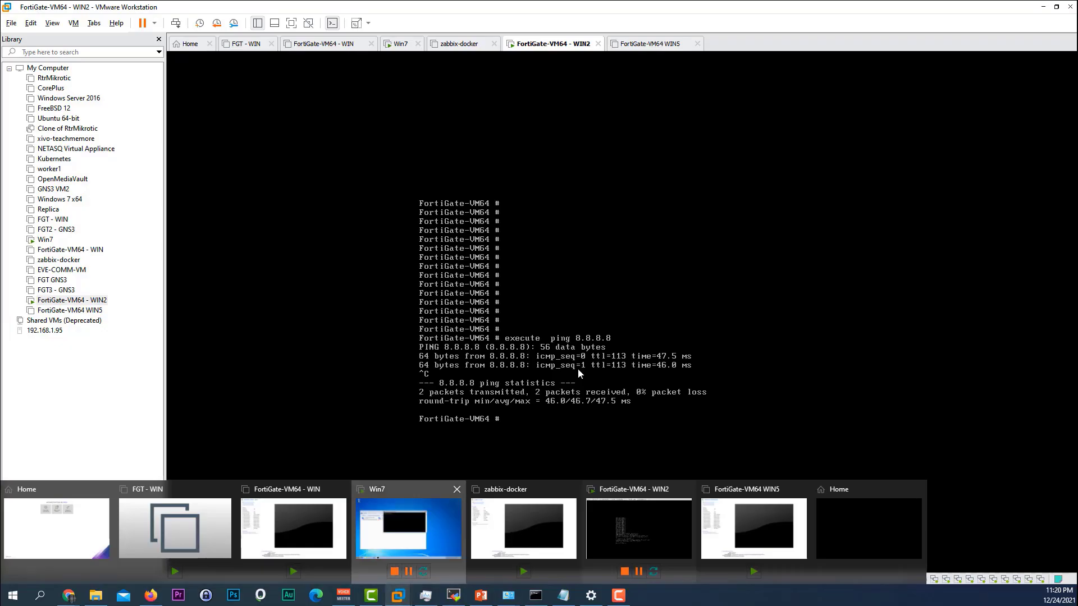
pyautogui.click(408, 529)
pyautogui.write('cls')
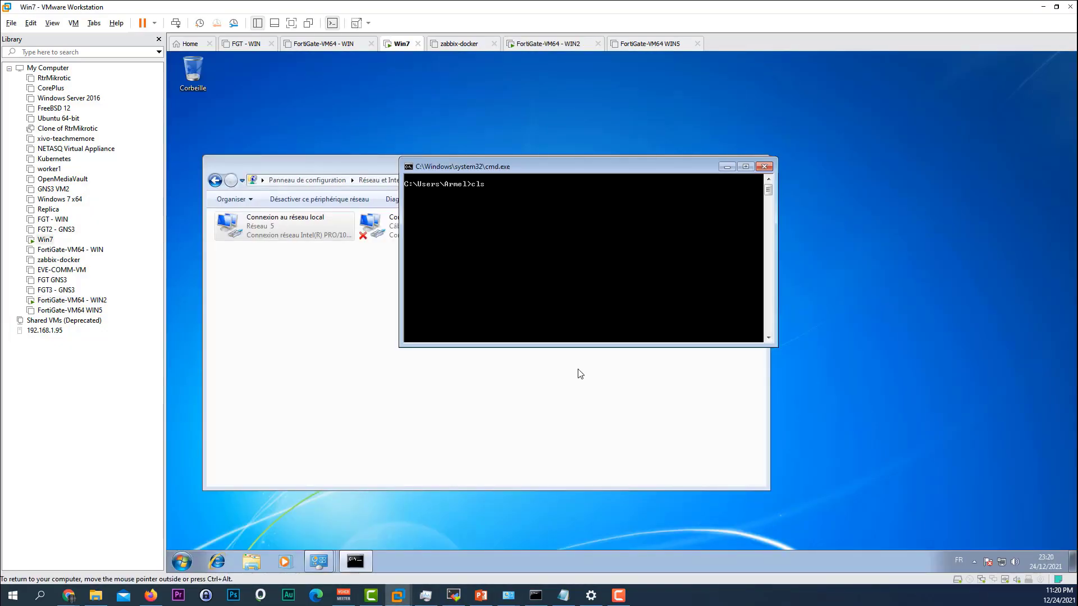
pyautogui.press('Return')
pyautogui.press('Up')
pyautogui.press('Return')
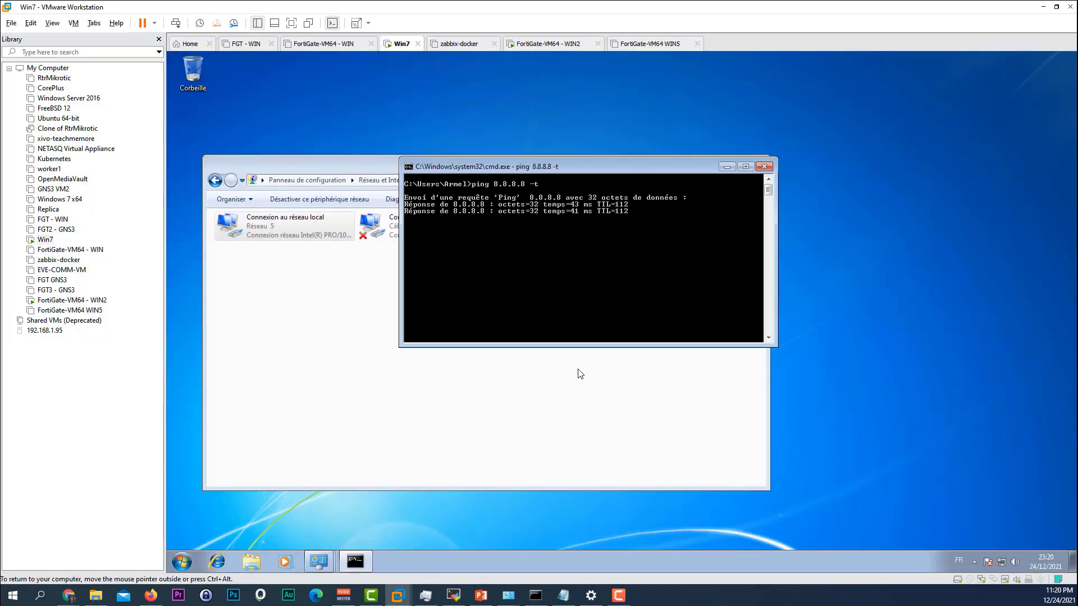
pyautogui.hotkey('ctrl', 'c')
pyautogui.hotkey('ctrl', 'alt')
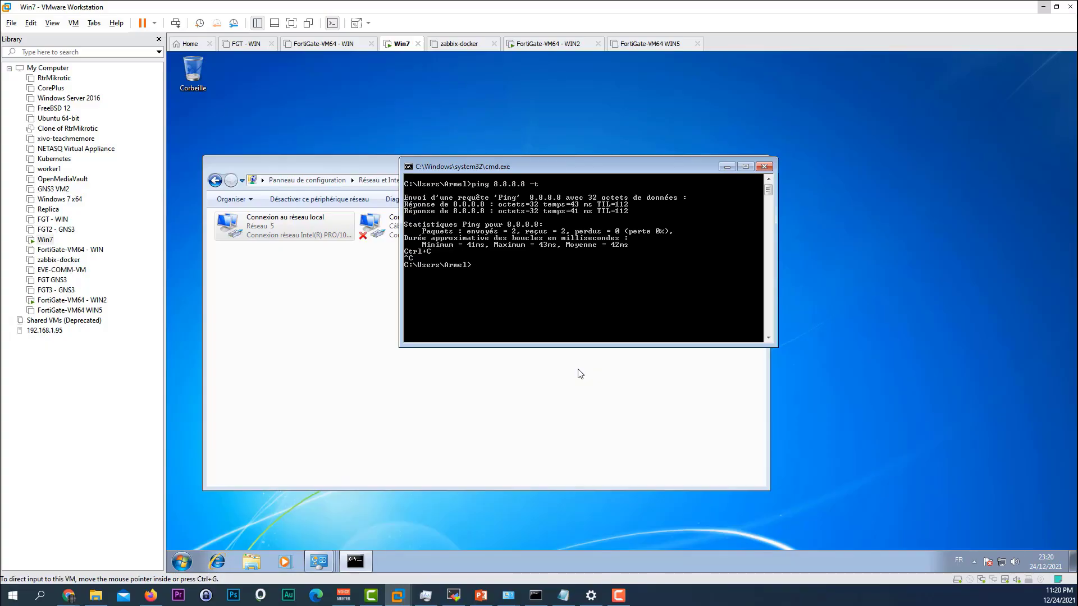
pyautogui.click(1043, 7)
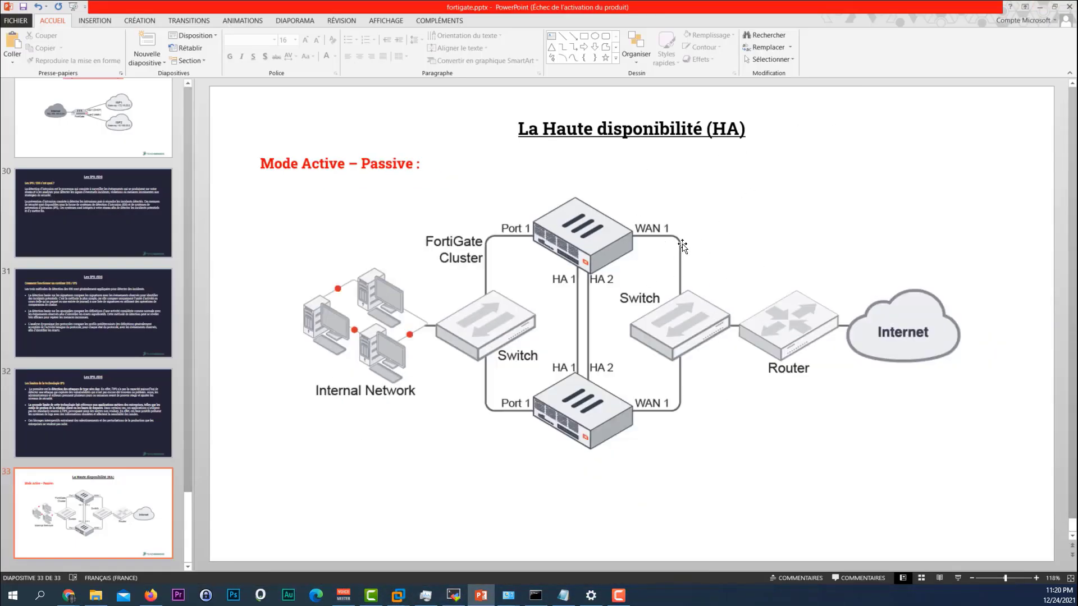